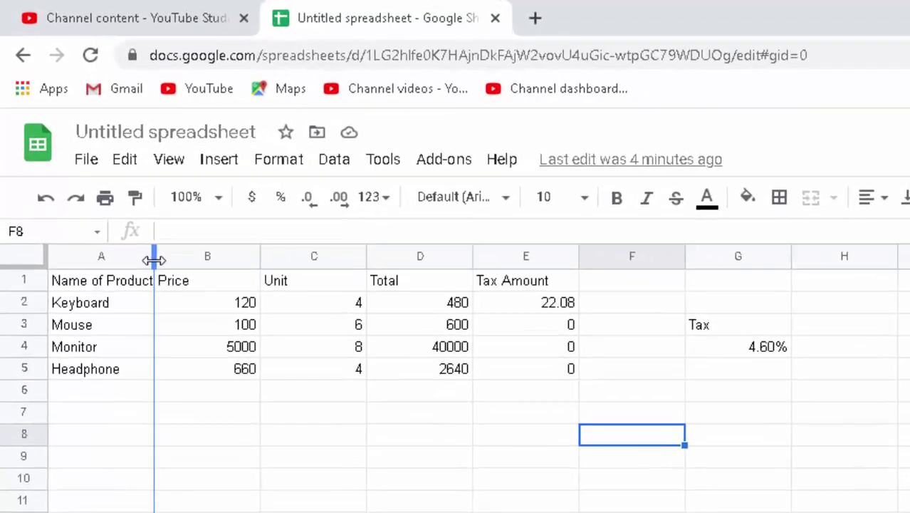
Step: Drag column A wider so the 'Name of Product' header fits, then deselect
{"action": "left_click_drag", "start_coordinate": [97, 163], "coordinate": [97, 163]}
{"action": "left_click_drag", "start_coordinate": [157, 264], "coordinate": [162, 265]}
{"action": "left_click", "coordinate": [169, 331]}
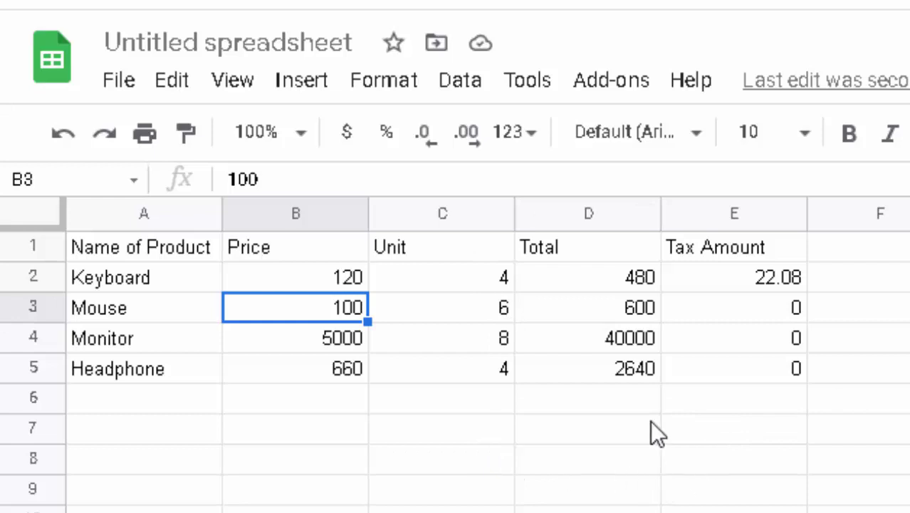
{"action": "left_click", "coordinate": [477, 461]}
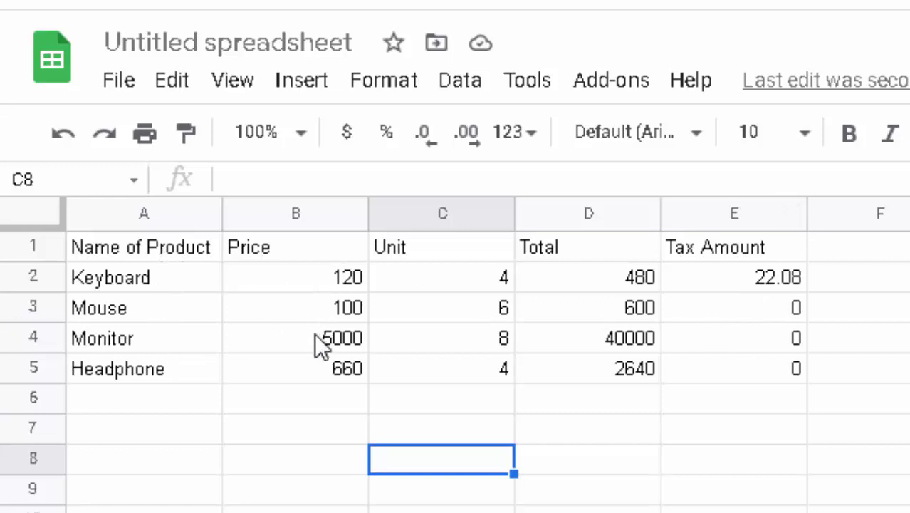
Step: Format the Price cells B2:B5 as Indian Rupee, e.g. ₹120.00 and ₹5,000.00
{"action": "left_click_drag", "start_coordinate": [322, 279], "coordinate": [327, 356]}
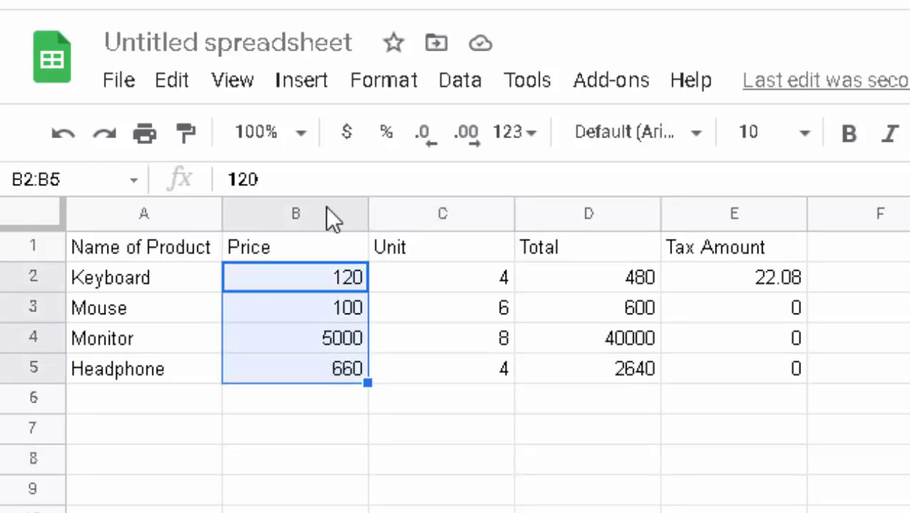
{"action": "left_click", "coordinate": [361, 80]}
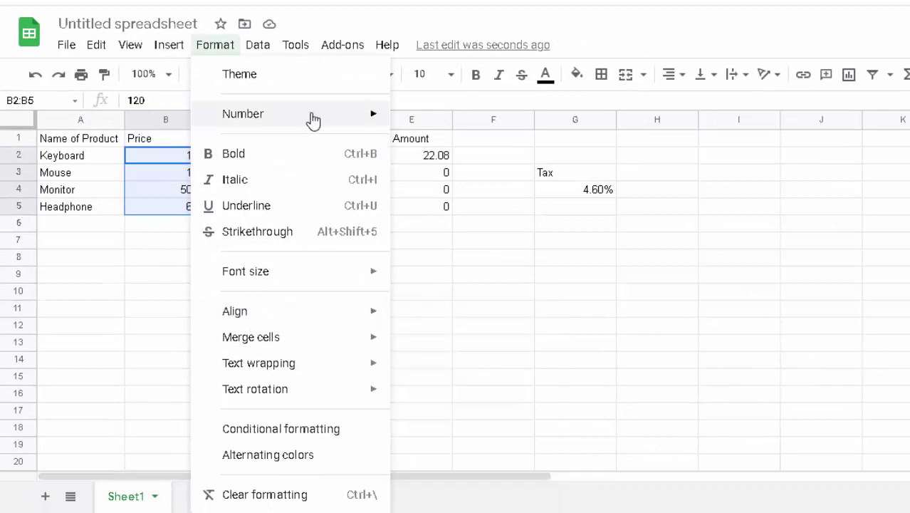
{"action": "mouse_move", "coordinate": [311, 119]}
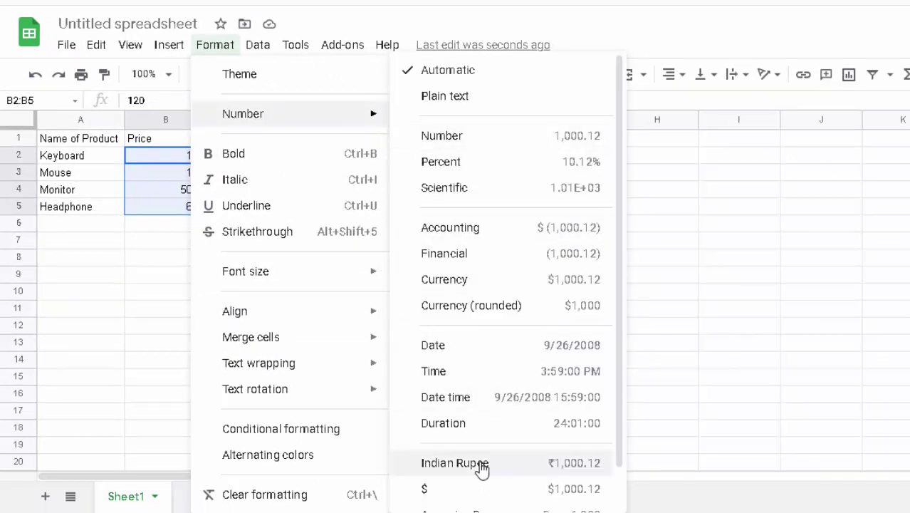
{"action": "left_click", "coordinate": [482, 465]}
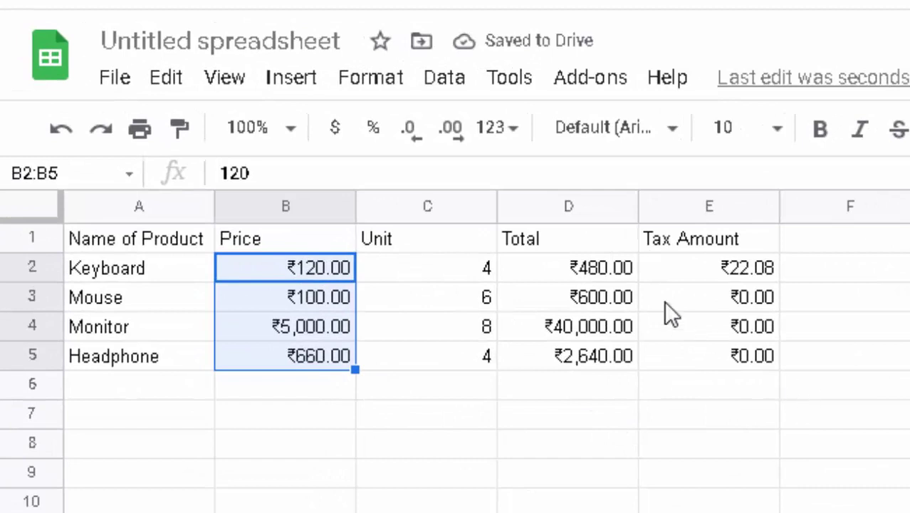
{"action": "left_click", "coordinate": [719, 269]}
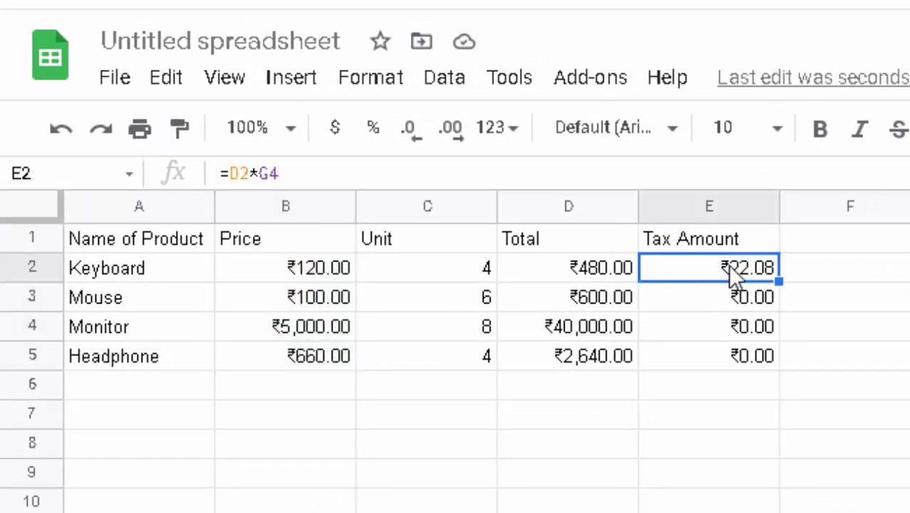
Step: Delete the ₹22.08 Keyboard tax value so E2 is left empty
{"action": "mouse_move", "coordinate": [729, 266]}
{"action": "left_mouse_down"}
{"action": "mouse_move", "coordinate": [720, 337]}
{"action": "mouse_move", "coordinate": [744, 274]}
{"action": "left_mouse_up"}
{"action": "key", "text": "Delete"}
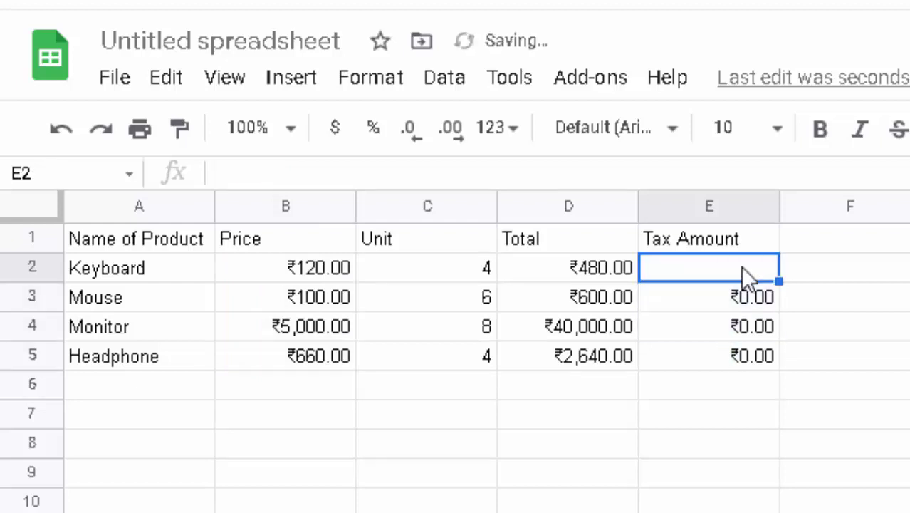
{"action": "type", "text": "="}
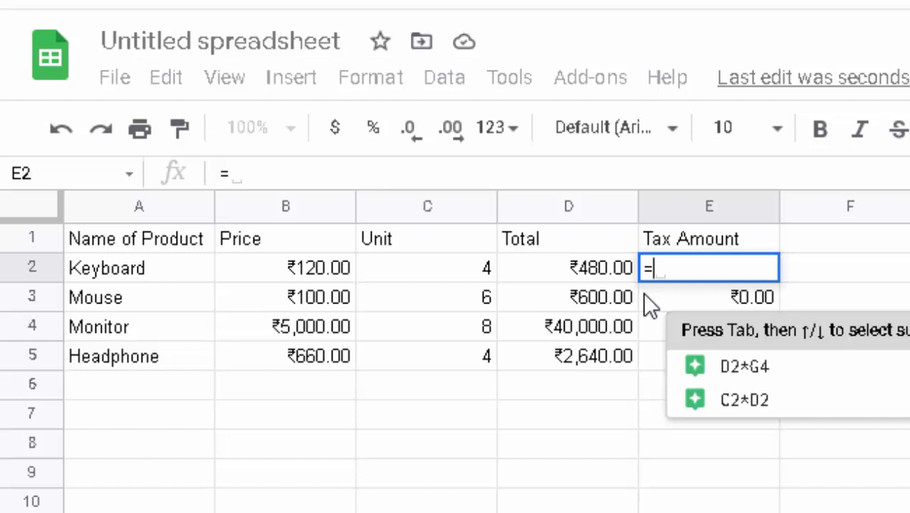
{"action": "key", "text": "BackSpace"}
{"action": "left_click", "coordinate": [583, 443]}
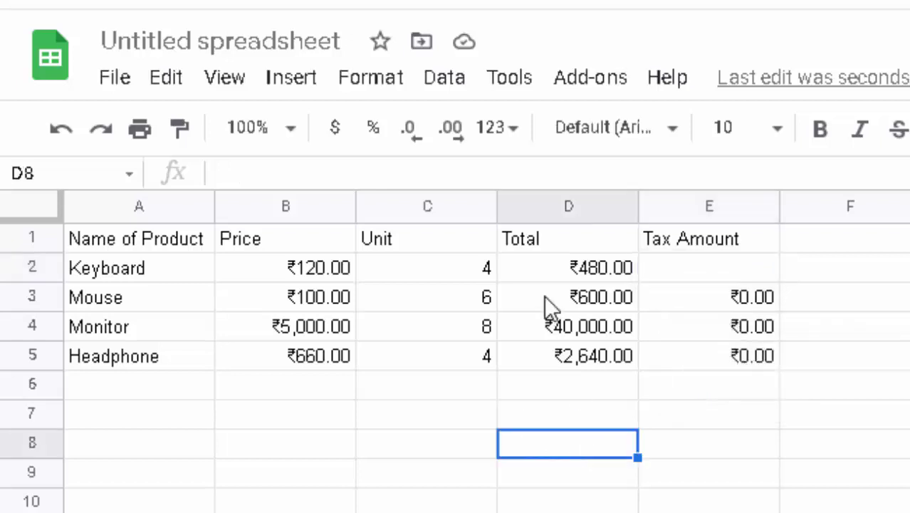
{"action": "left_click", "coordinate": [565, 269]}
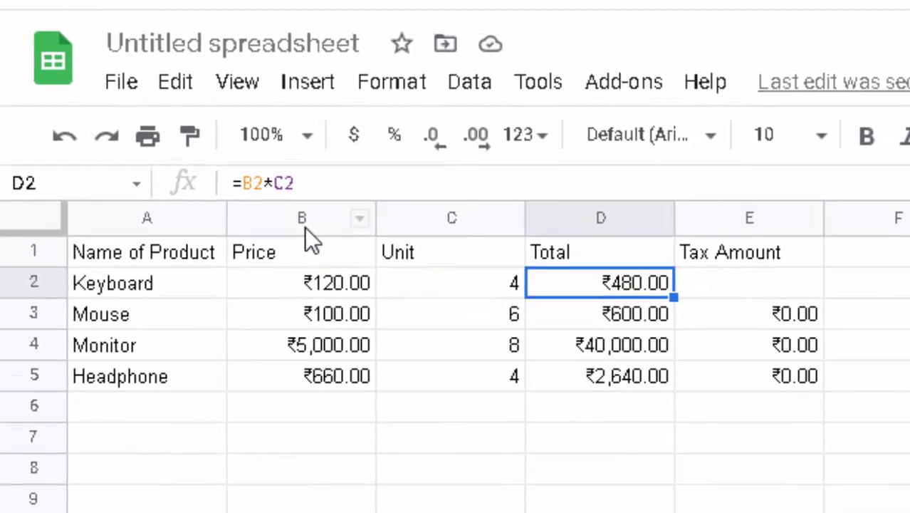
Step: Confirm the =B2*C2 Total formula in D2 and fill it down to D5
{"action": "key", "text": "F2"}
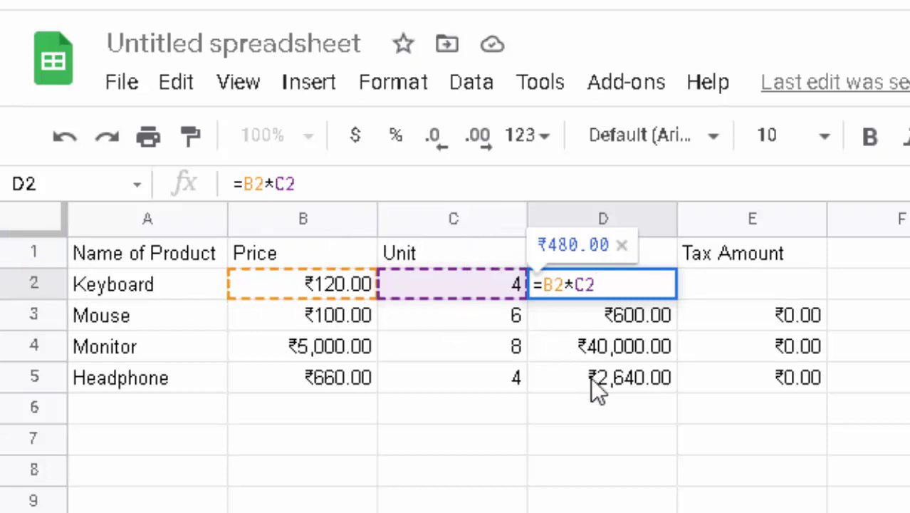
{"action": "key", "text": "Return"}
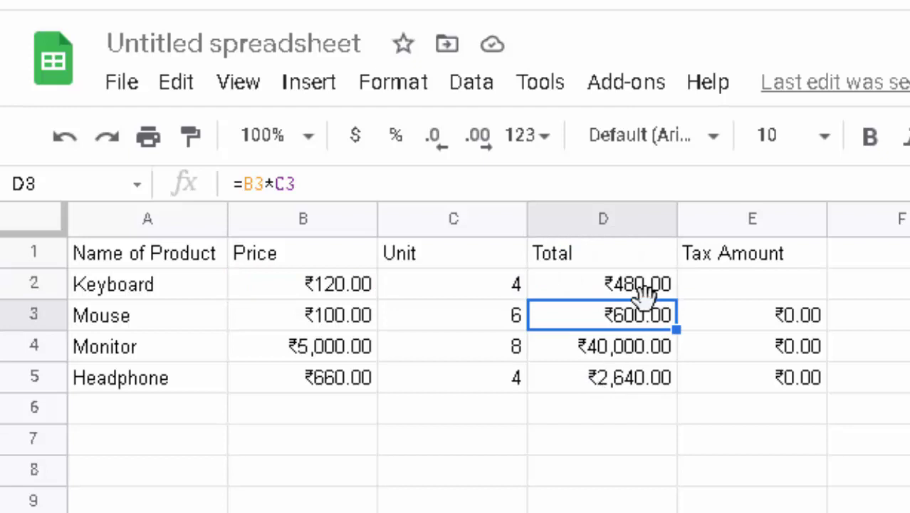
{"action": "left_click", "coordinate": [644, 284]}
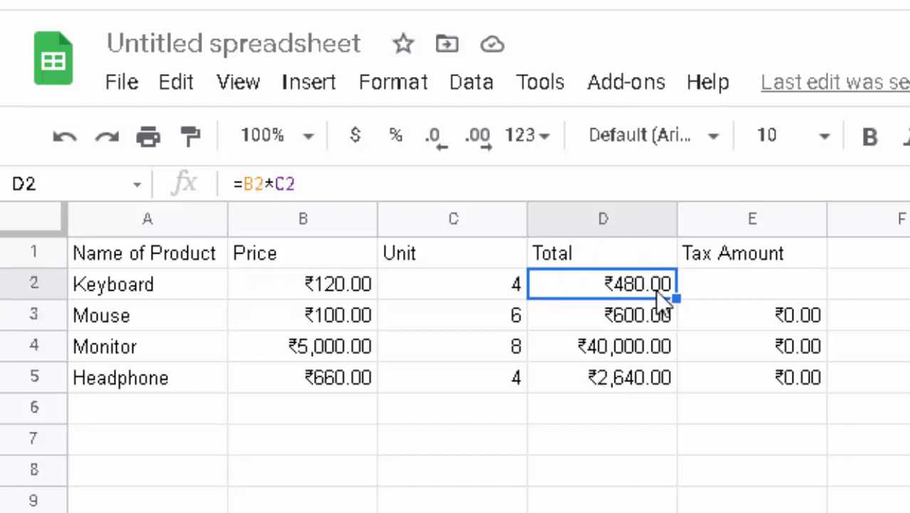
{"action": "left_click_drag", "start_coordinate": [674, 298], "coordinate": [675, 381]}
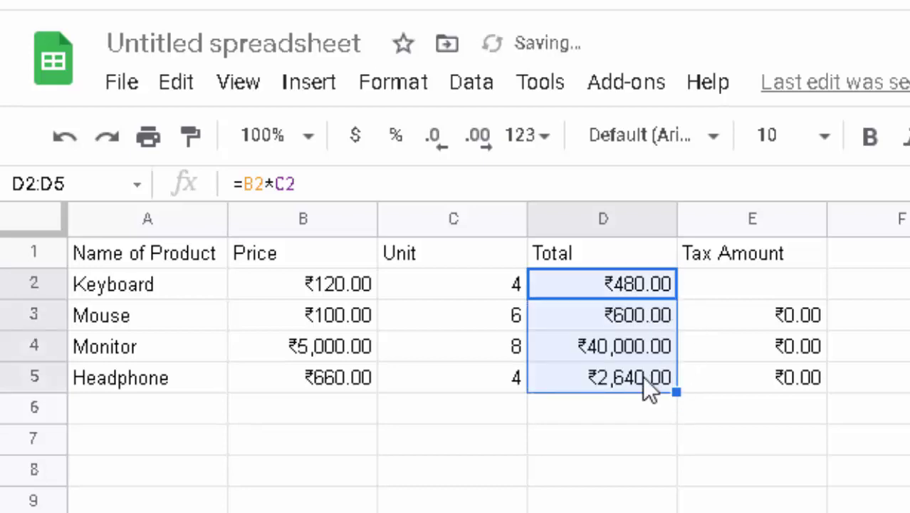
{"action": "left_click", "coordinate": [781, 279]}
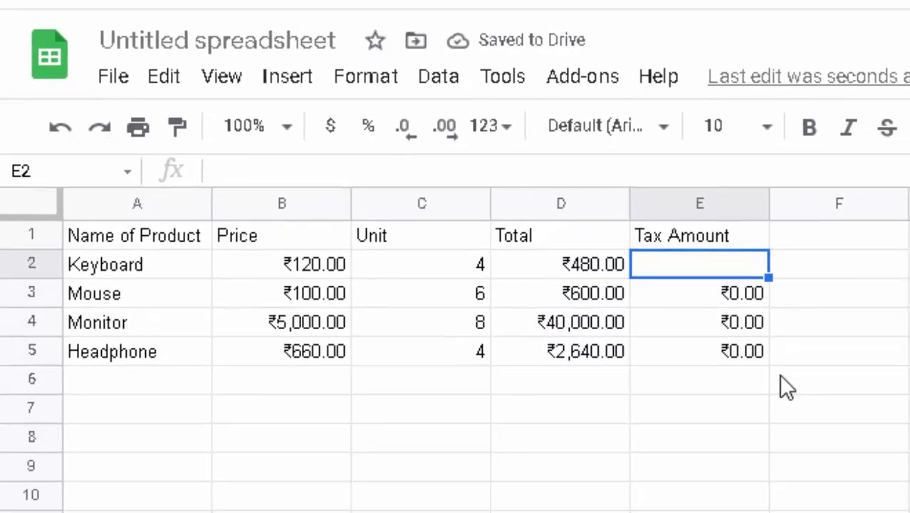
Step: Enter =D2*G4 in E2 to compute the Keyboard tax of ₹22.08
{"action": "type", "text": "="}
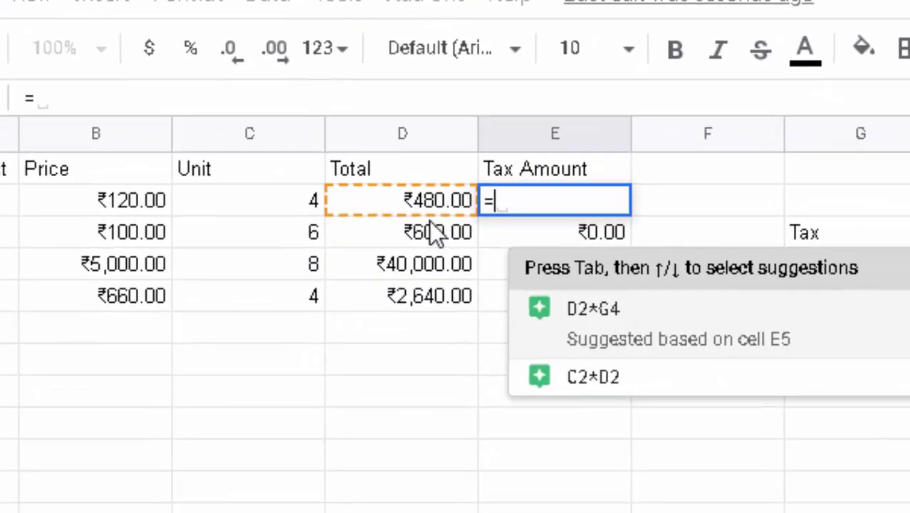
{"action": "left_click", "coordinate": [421, 200]}
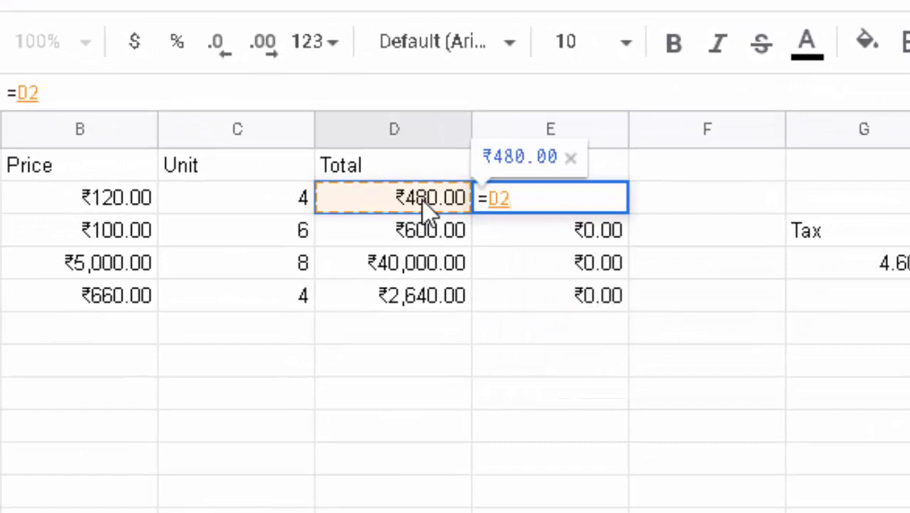
{"action": "type", "text": "*"}
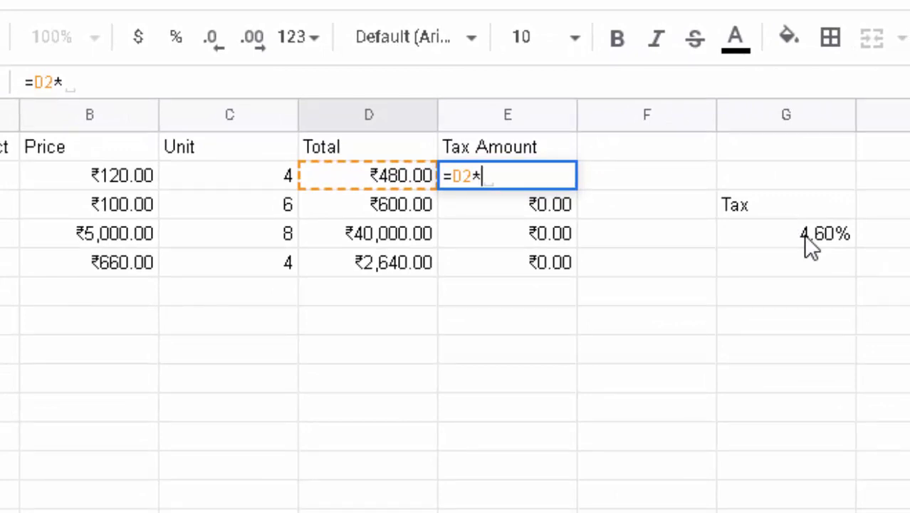
{"action": "left_click", "coordinate": [811, 245]}
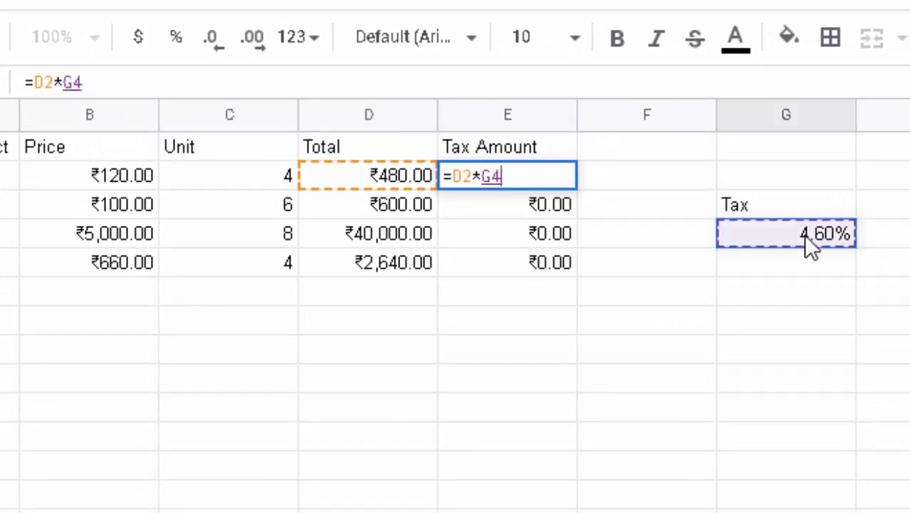
{"action": "key", "text": "Return"}
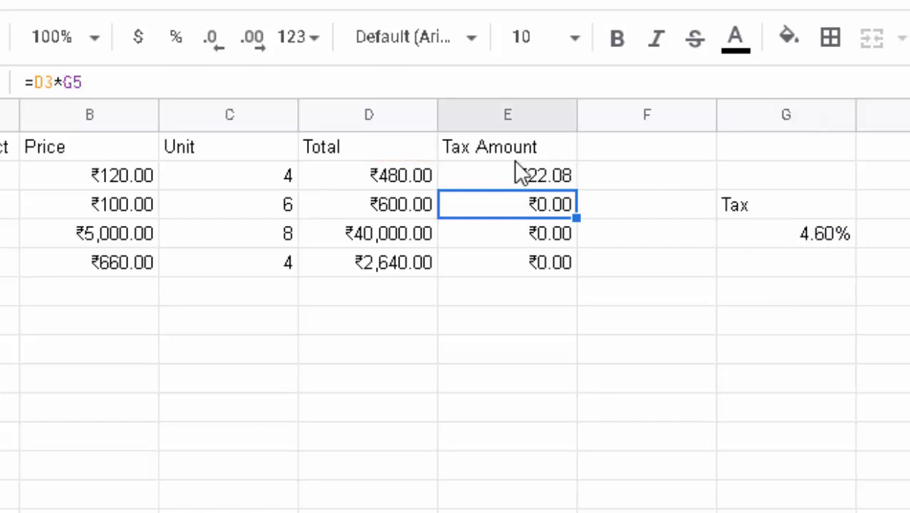
Step: Fill the E2 tax formula down to E5
{"action": "left_click", "coordinate": [501, 175]}
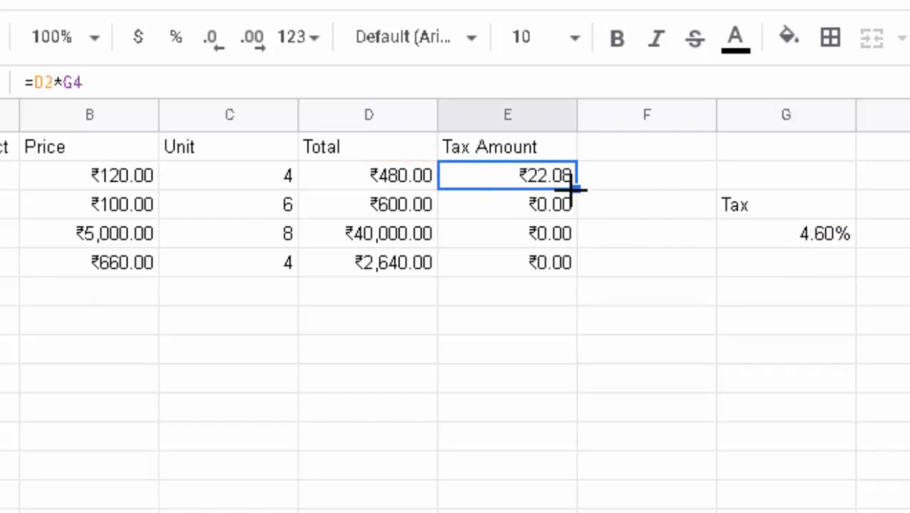
{"action": "left_click_drag", "start_coordinate": [576, 189], "coordinate": [567, 259]}
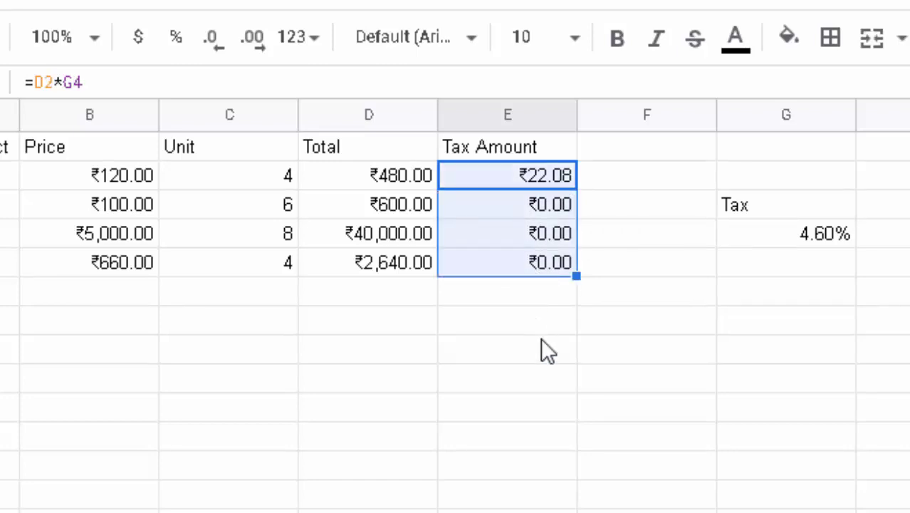
{"action": "left_click", "coordinate": [534, 320]}
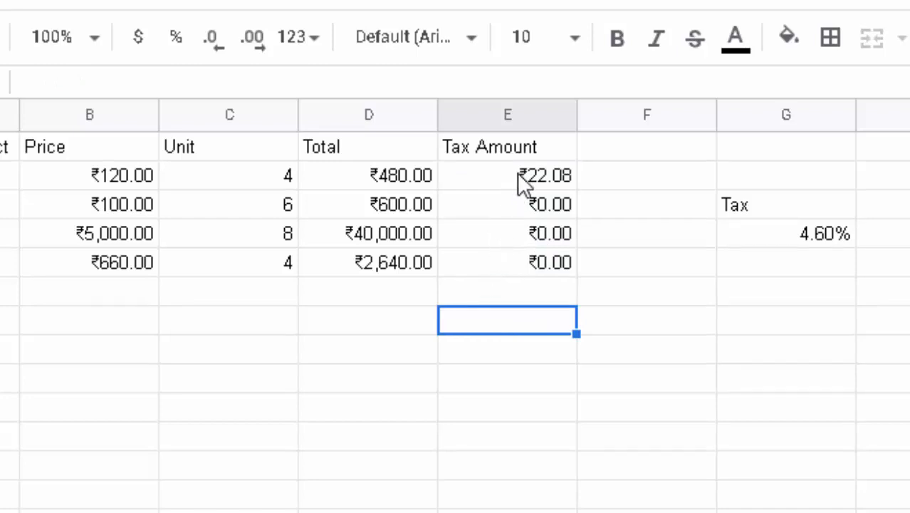
Step: Inspect the tax formulas in E2 and E3 without changing them
{"action": "left_click", "coordinate": [783, 229]}
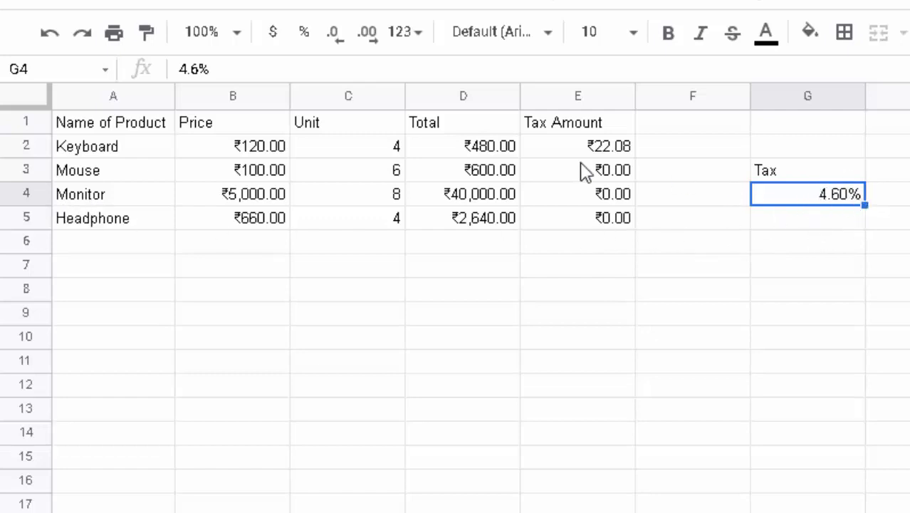
{"action": "left_click", "coordinate": [597, 150]}
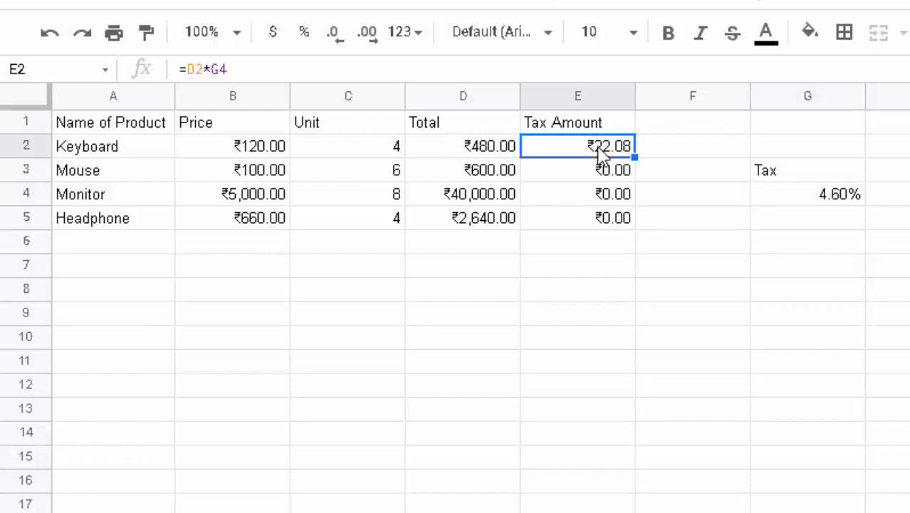
{"action": "double_click", "coordinate": [601, 151]}
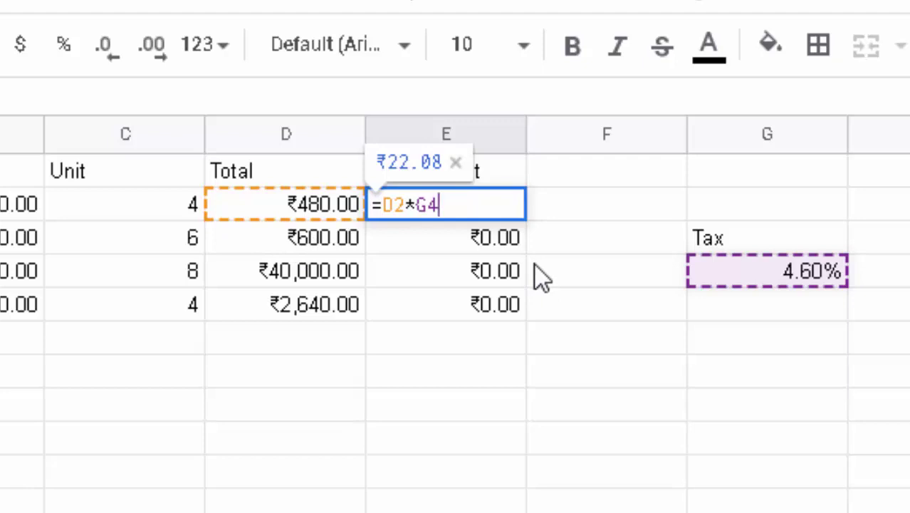
{"action": "key", "text": "Return"}
{"action": "key", "text": "F2"}
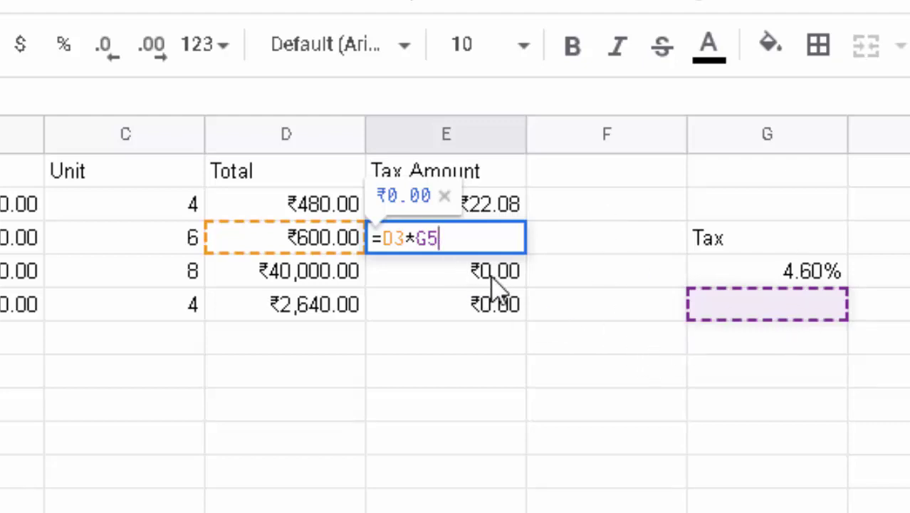
{"action": "key", "text": "Return"}
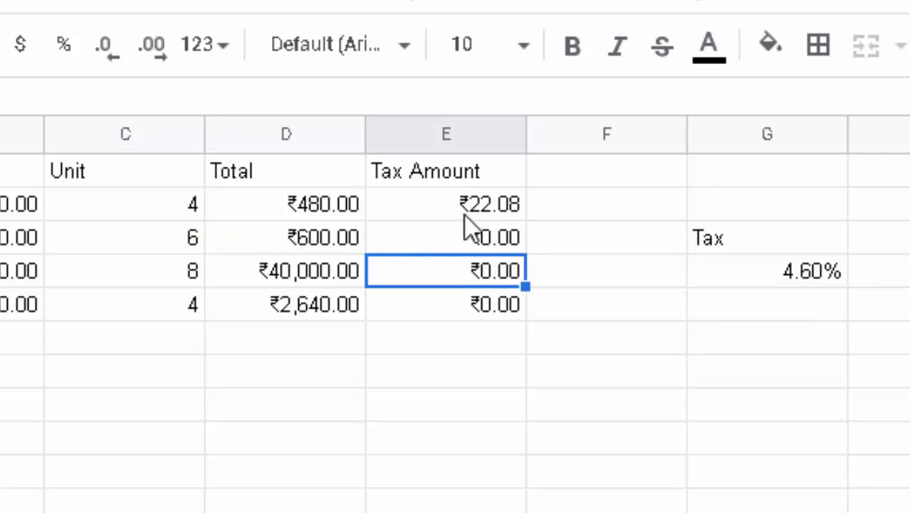
Step: Fill E2's formula down through E5, leaving ₹0.00 in the lower rows
{"action": "left_click", "coordinate": [485, 201]}
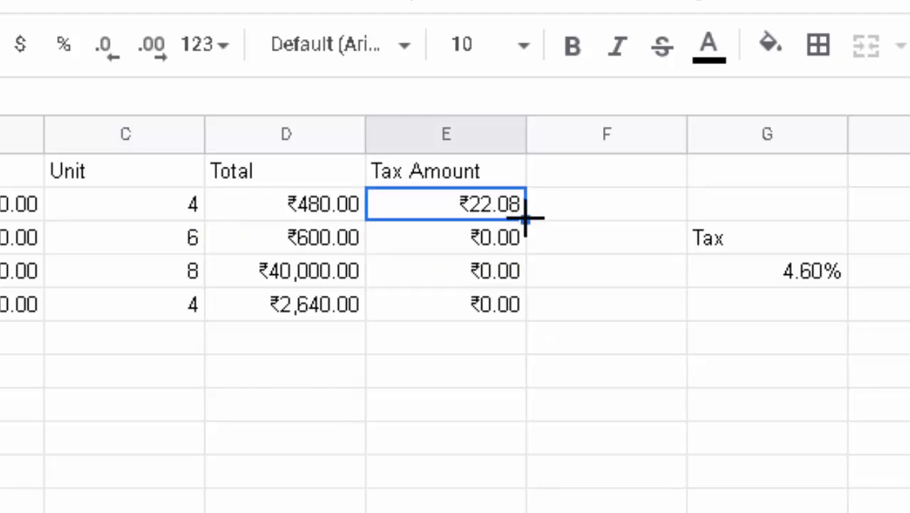
{"action": "left_click_drag", "start_coordinate": [524, 220], "coordinate": [519, 306]}
{"action": "left_click_drag", "start_coordinate": [515, 221], "coordinate": [482, 305]}
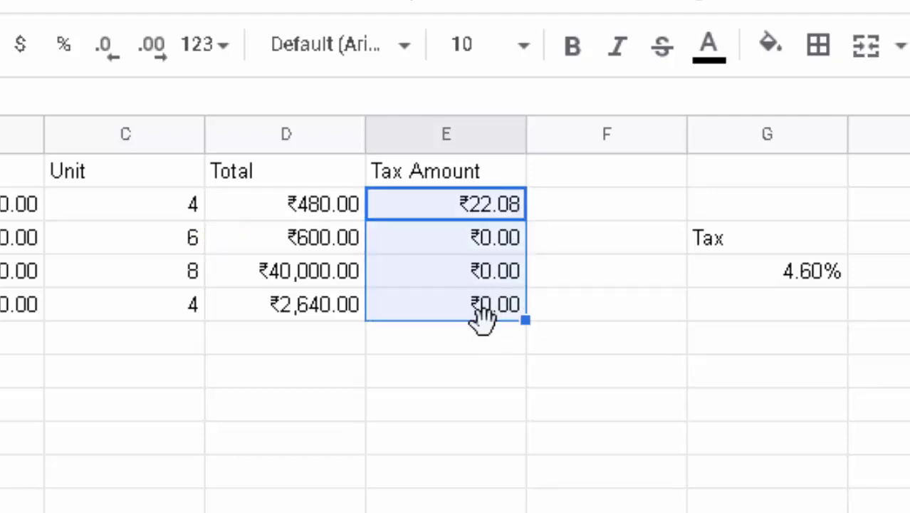
{"action": "left_click", "coordinate": [501, 383]}
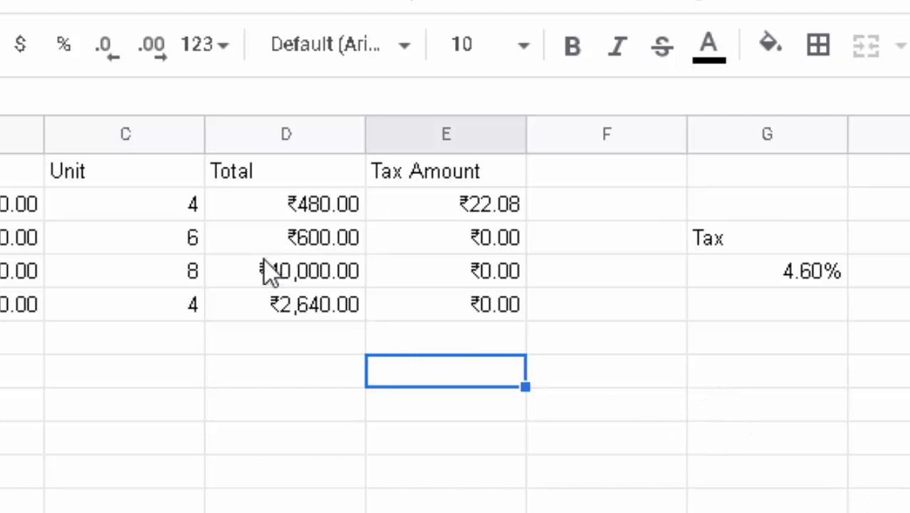
{"action": "left_click", "coordinate": [319, 217]}
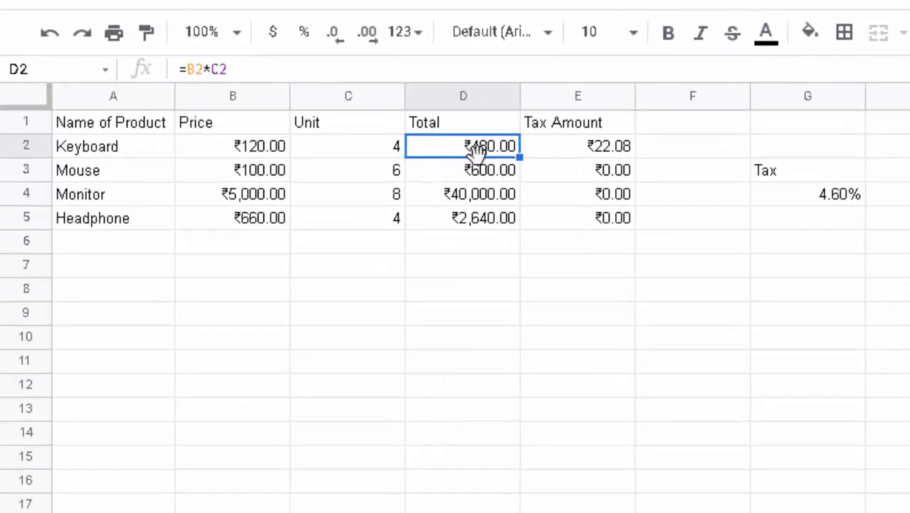
{"action": "left_click", "coordinate": [605, 154]}
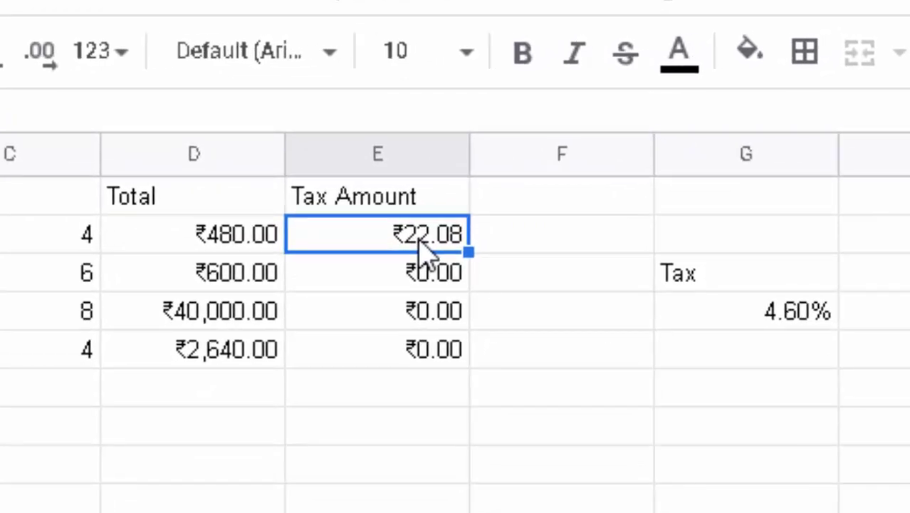
{"action": "double_click", "coordinate": [420, 245]}
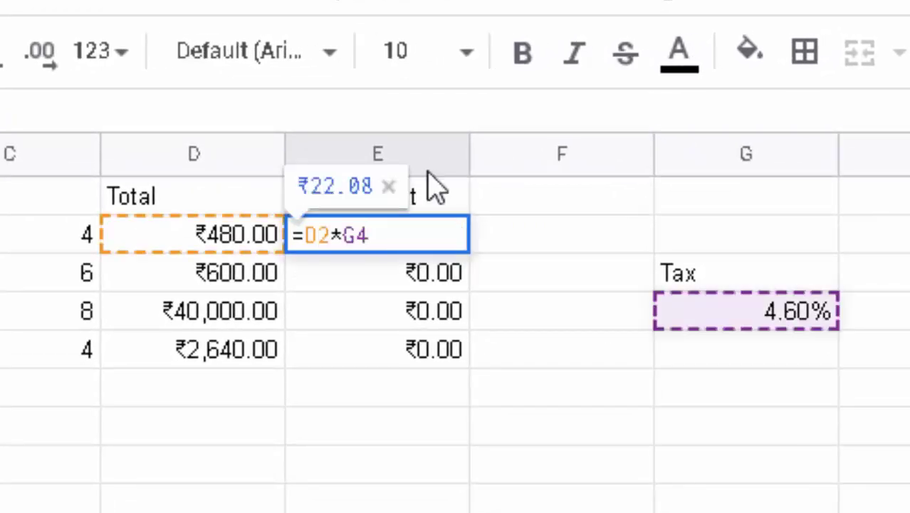
{"action": "key", "text": "Return"}
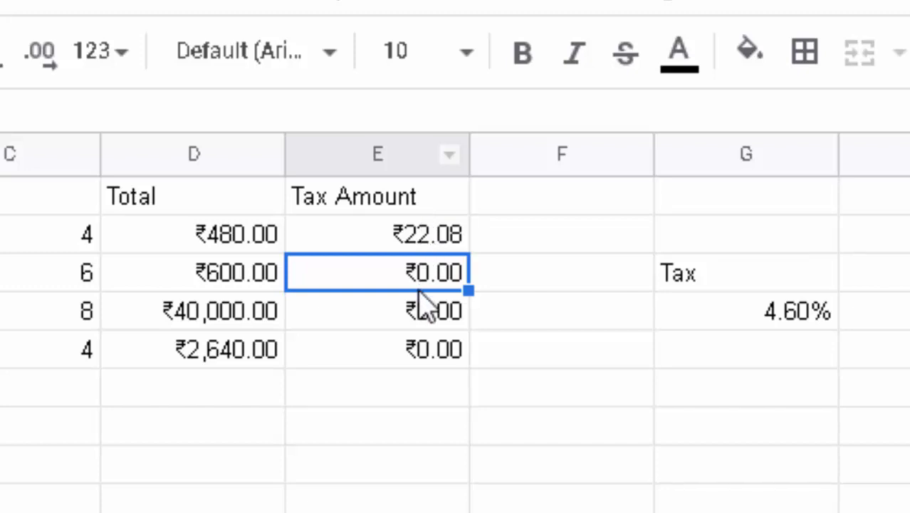
{"action": "left_click", "coordinate": [420, 324]}
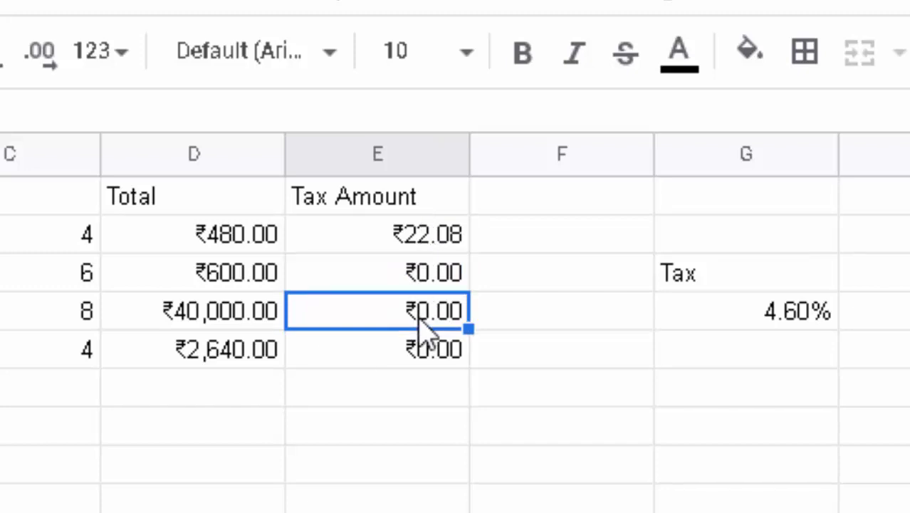
{"action": "double_click", "coordinate": [420, 324]}
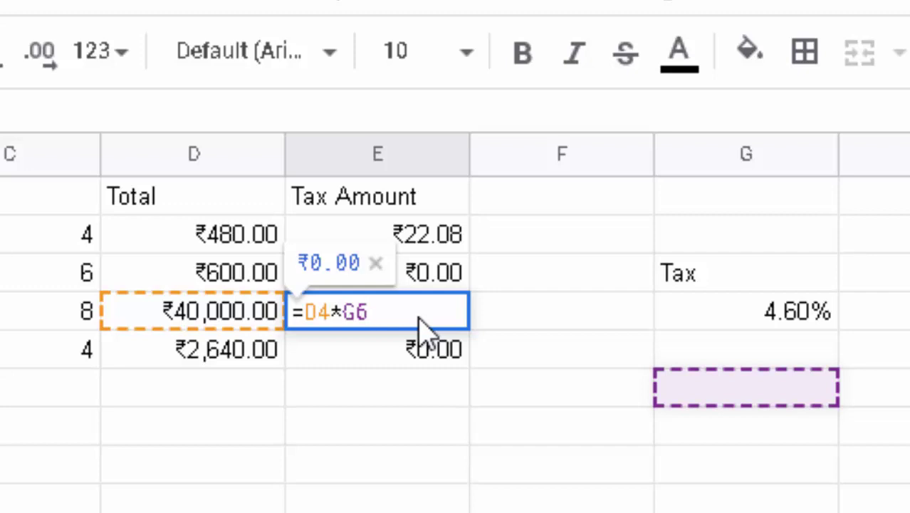
Step: Give the 4.60% tax rate cell G4 a magenta fill and white text
{"action": "key", "text": "Return"}
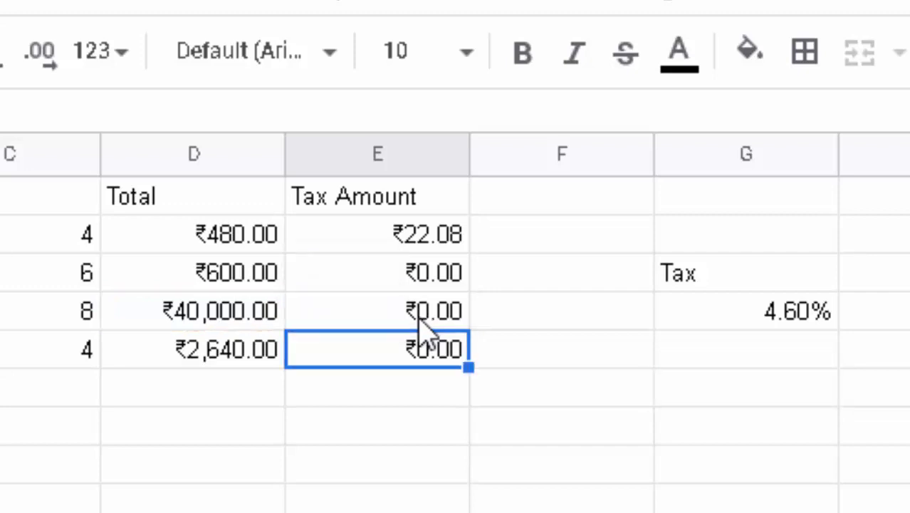
{"action": "left_click", "coordinate": [760, 318]}
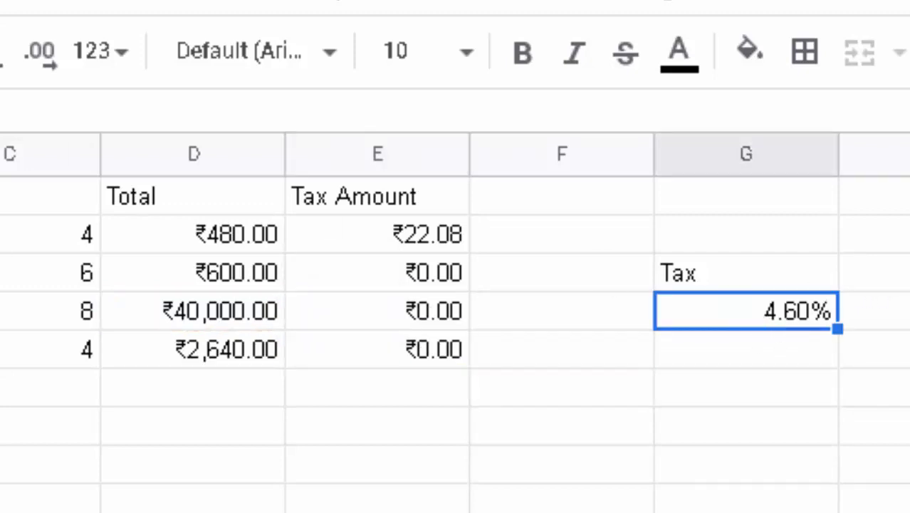
{"action": "left_click", "coordinate": [750, 56]}
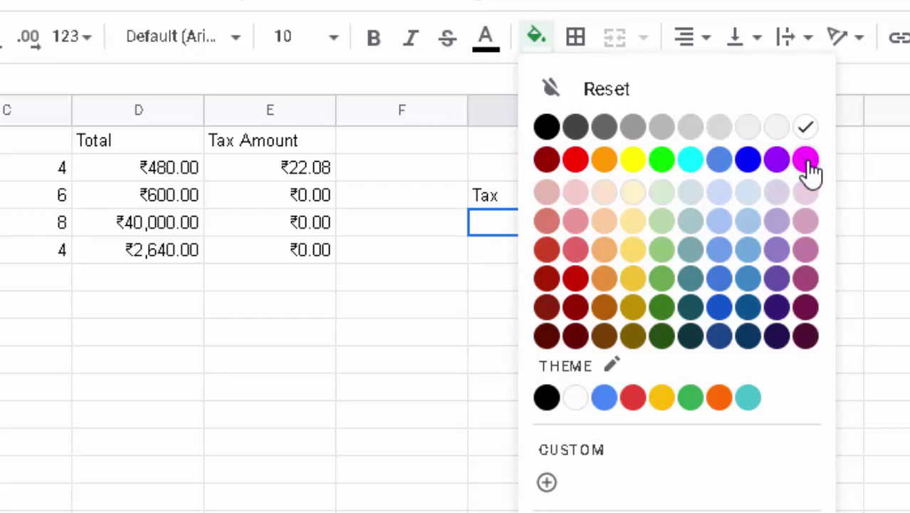
{"action": "left_click", "coordinate": [805, 162]}
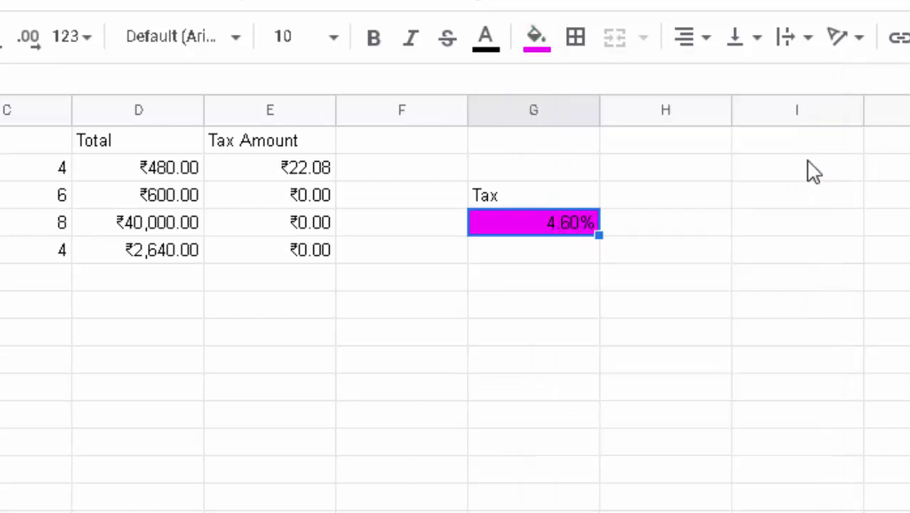
{"action": "left_click", "coordinate": [487, 42]}
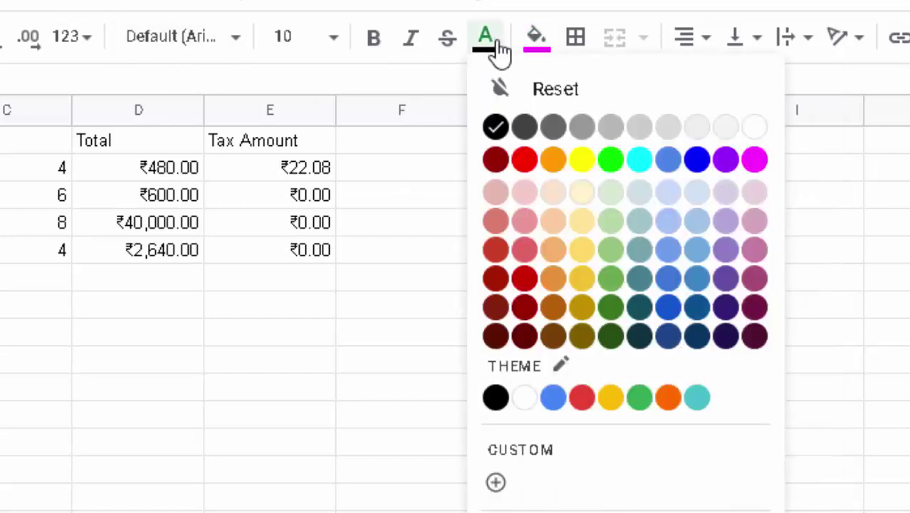
{"action": "left_click", "coordinate": [754, 127]}
{"action": "left_click", "coordinate": [614, 285]}
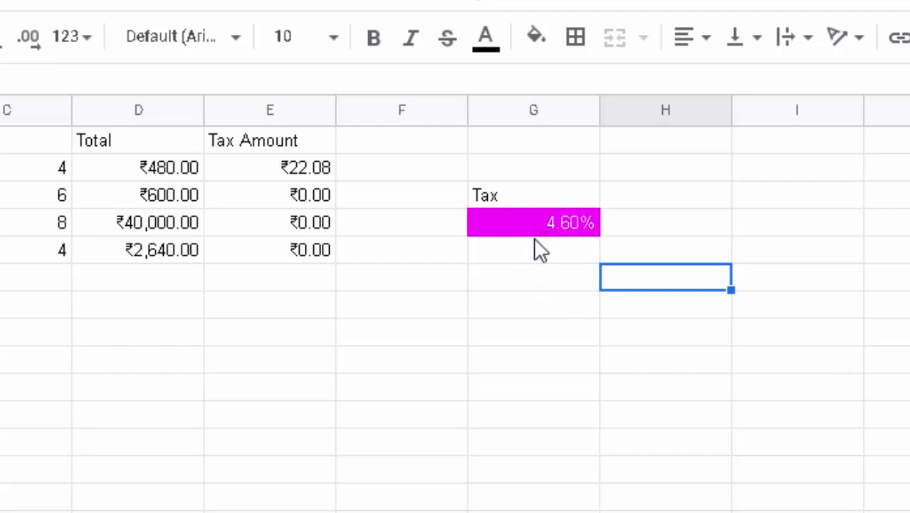
Step: Refill E2's tax formula down to E5 and check E2's =D2*G4 formula
{"action": "left_click", "coordinate": [302, 171]}
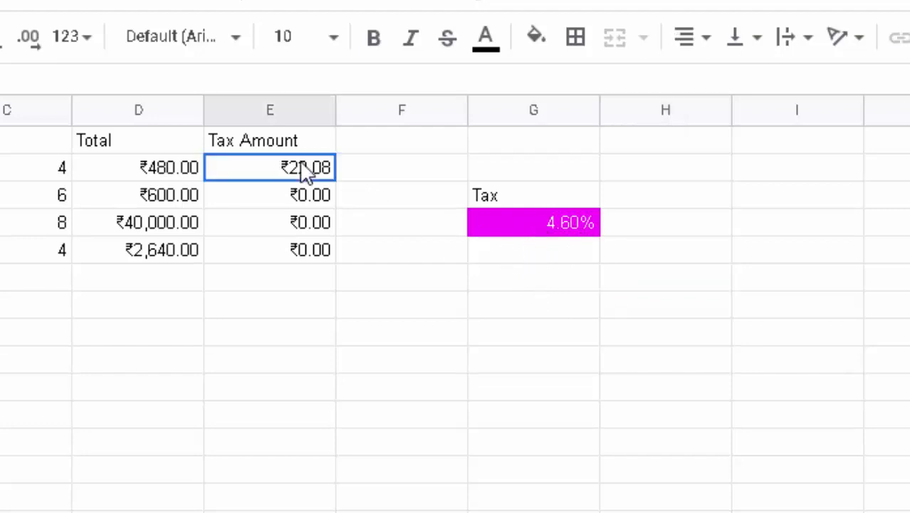
{"action": "left_click_drag", "start_coordinate": [335, 180], "coordinate": [339, 251]}
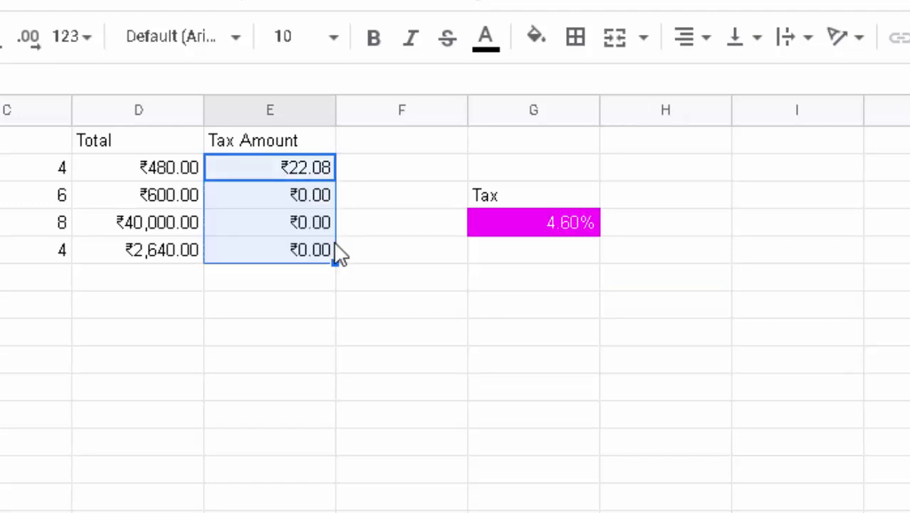
{"action": "left_click", "coordinate": [302, 174]}
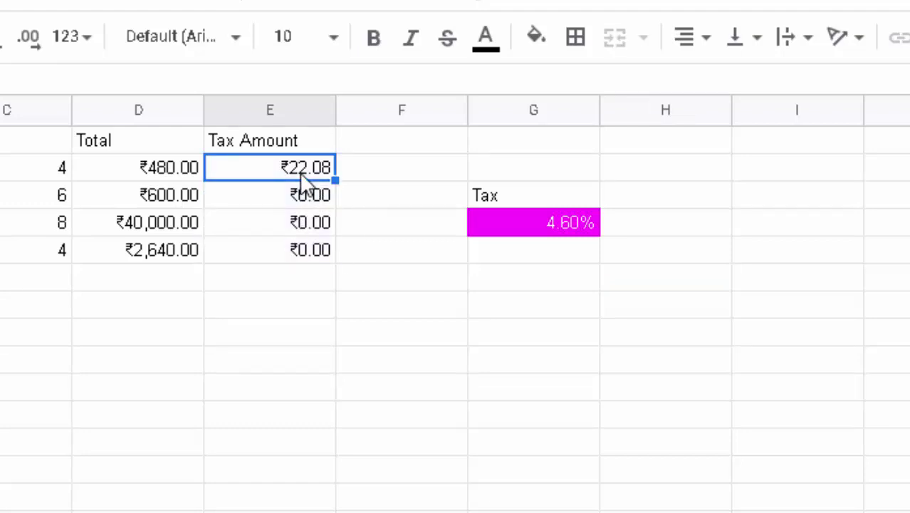
{"action": "double_click", "coordinate": [301, 175]}
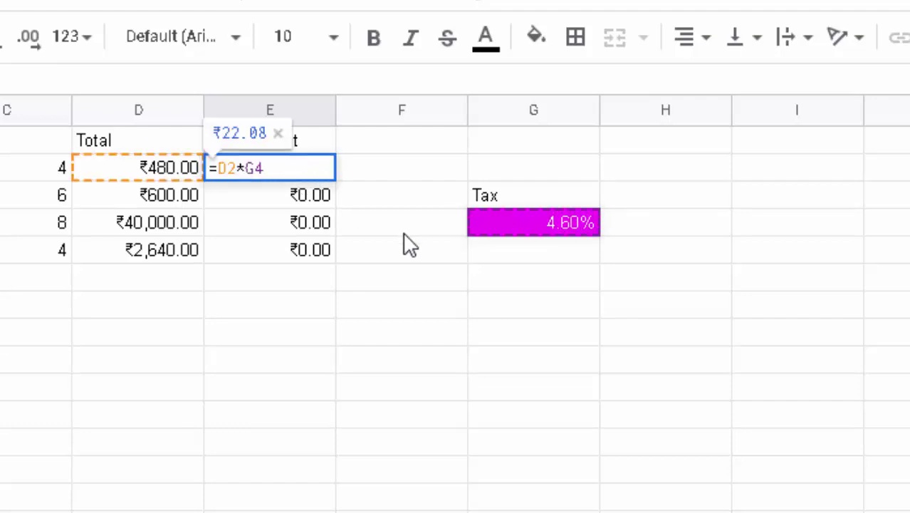
{"action": "key", "text": "Return"}
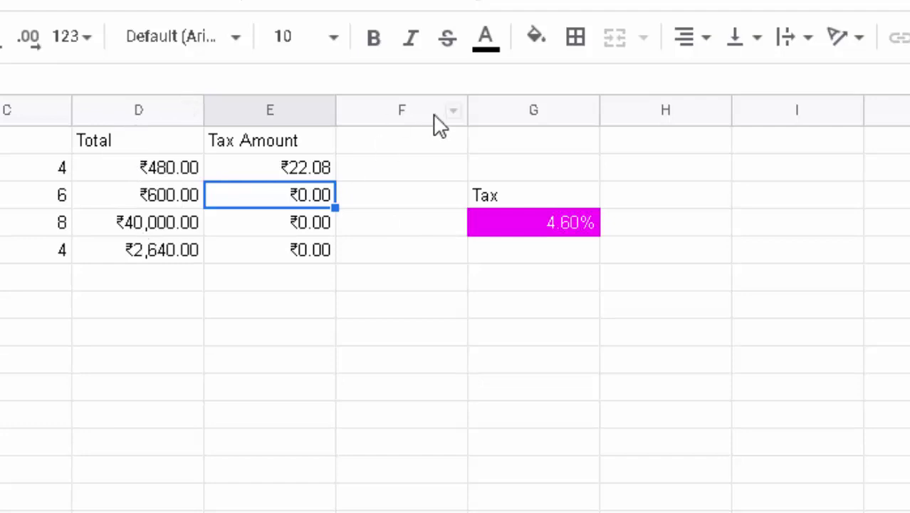
Step: Show that E4's copied formula =D4*G6 references empty G6 instead of the rate
{"action": "left_click", "coordinate": [538, 220]}
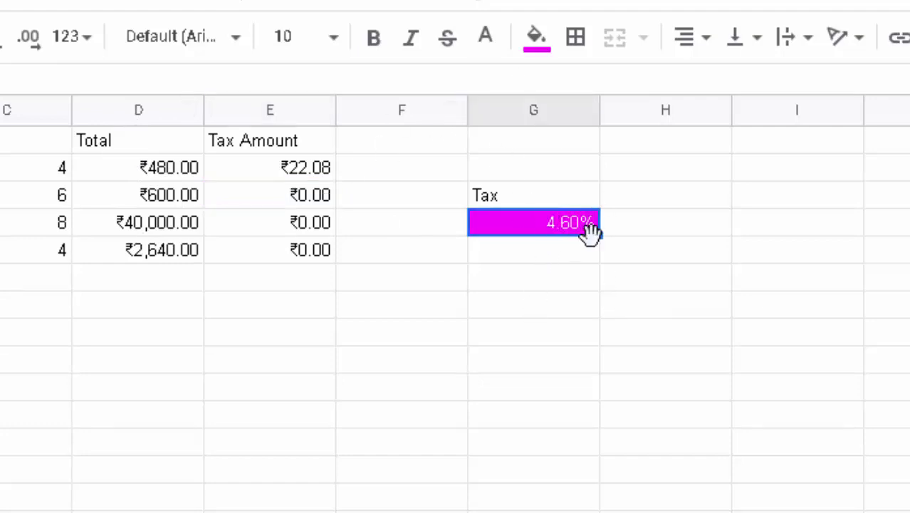
{"action": "left_click", "coordinate": [308, 171]}
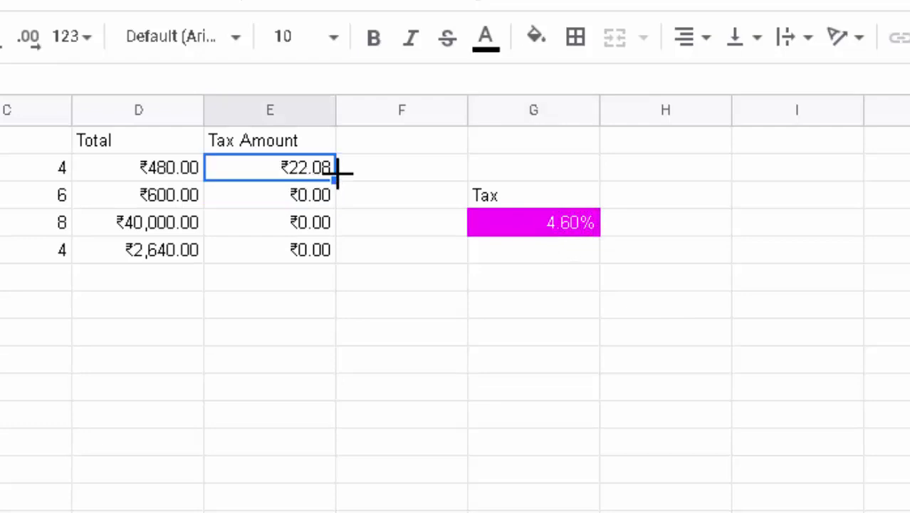
{"action": "left_click_drag", "start_coordinate": [335, 173], "coordinate": [539, 266]}
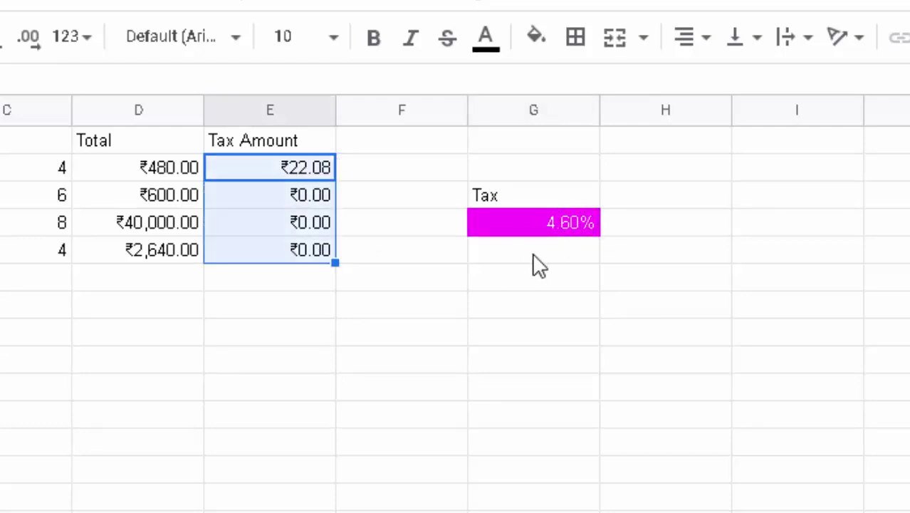
{"action": "left_click", "coordinate": [555, 228]}
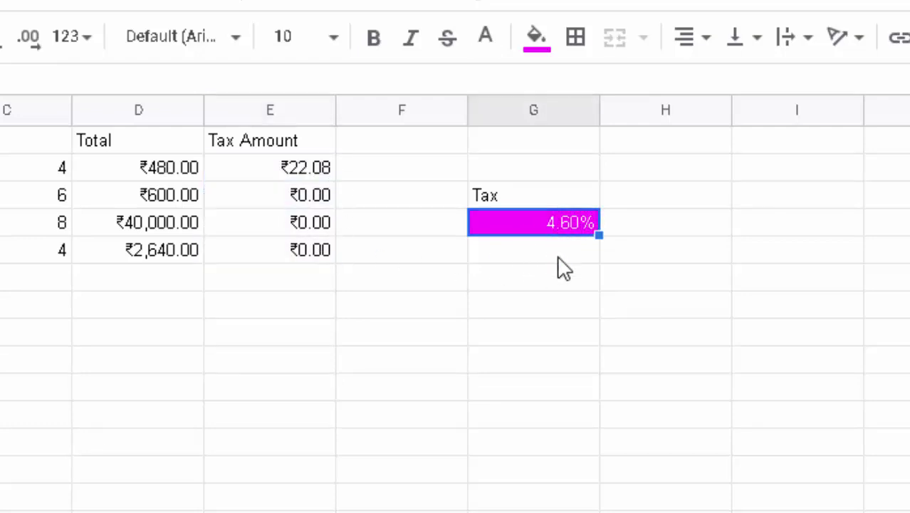
{"action": "left_click", "coordinate": [558, 258]}
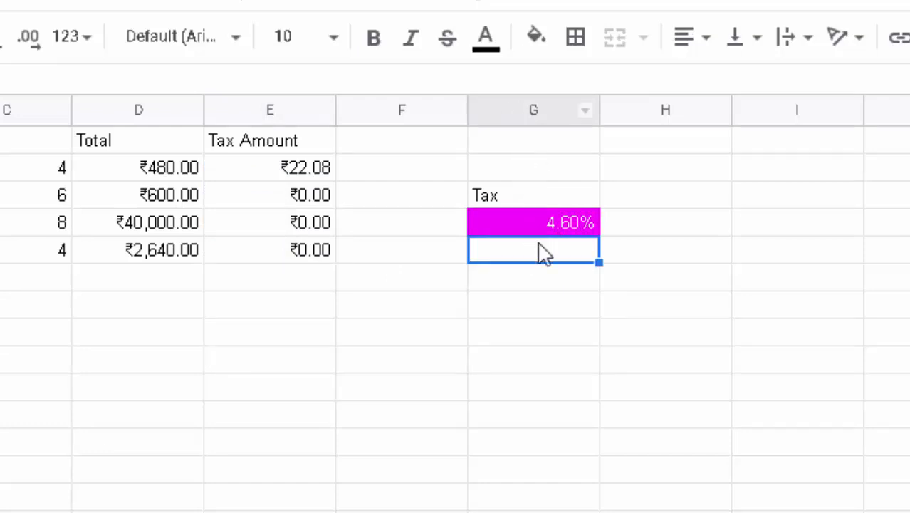
{"action": "left_click", "coordinate": [539, 286]}
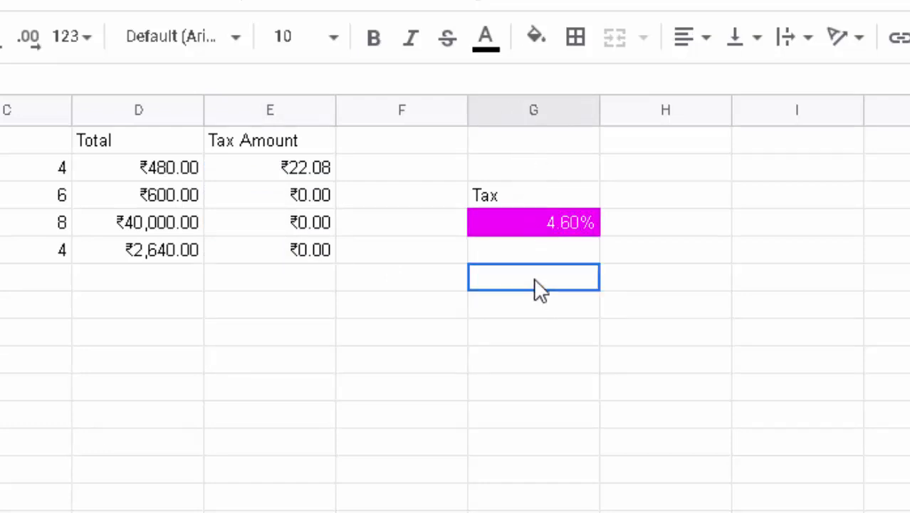
{"action": "left_click", "coordinate": [324, 223]}
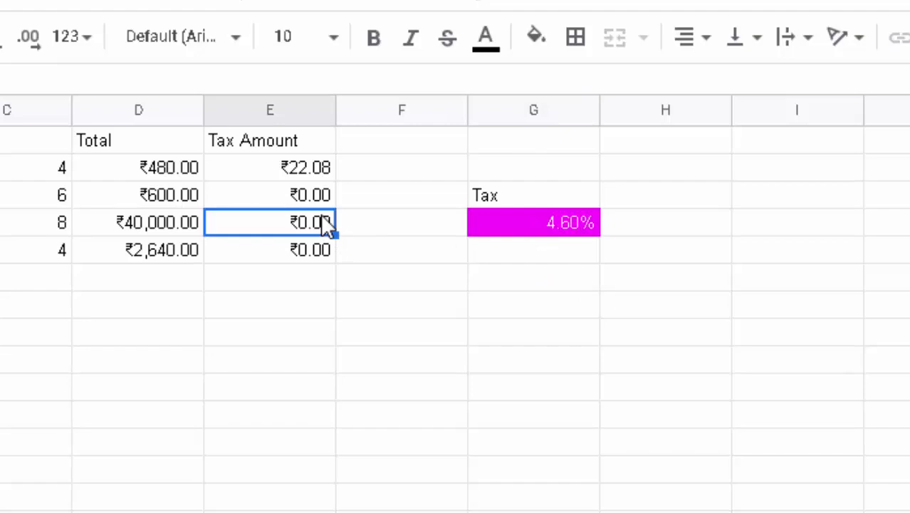
{"action": "double_click", "coordinate": [559, 286]}
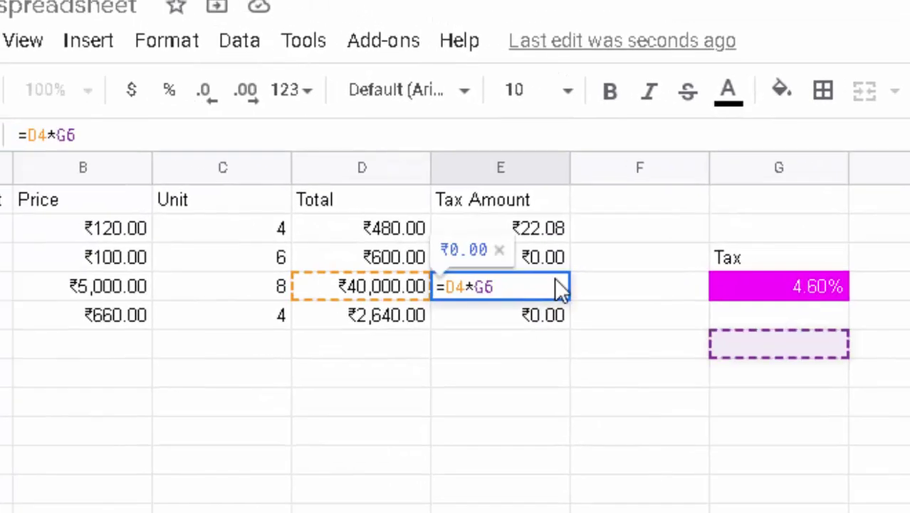
{"action": "key", "text": "Return"}
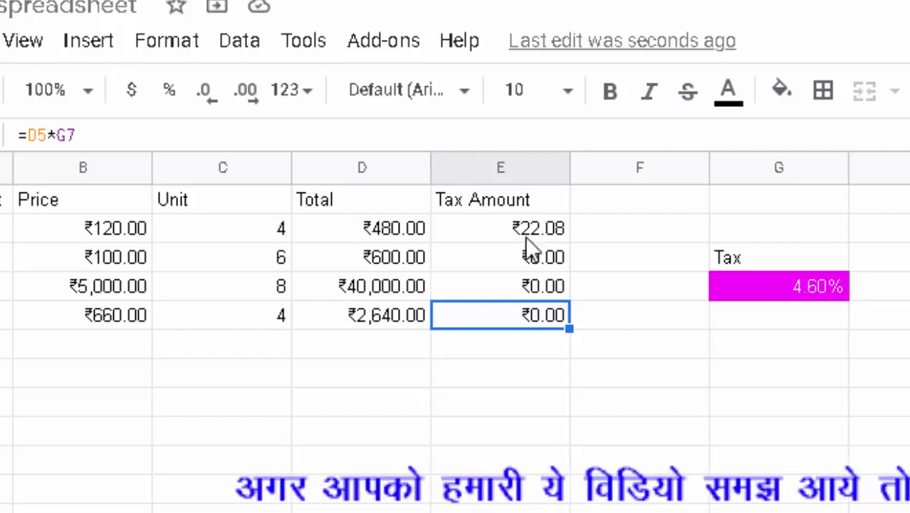
Step: Change E2's formula to =D2*G$4 so the tax rate row stays fixed
{"action": "left_click", "coordinate": [527, 230]}
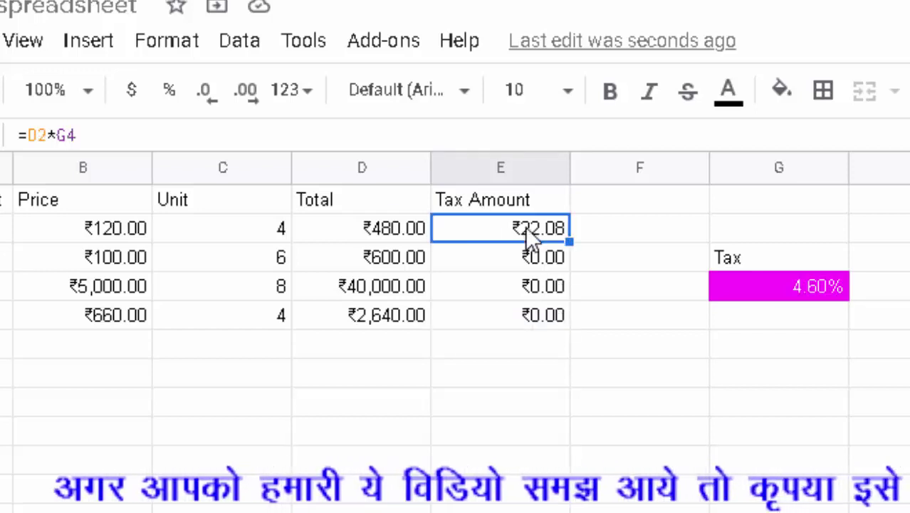
{"action": "double_click", "coordinate": [524, 227]}
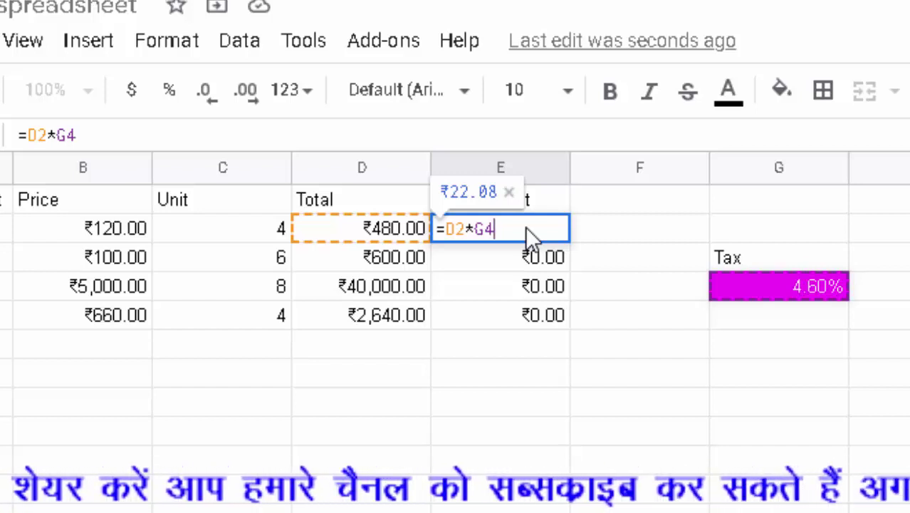
{"action": "key", "text": "Return"}
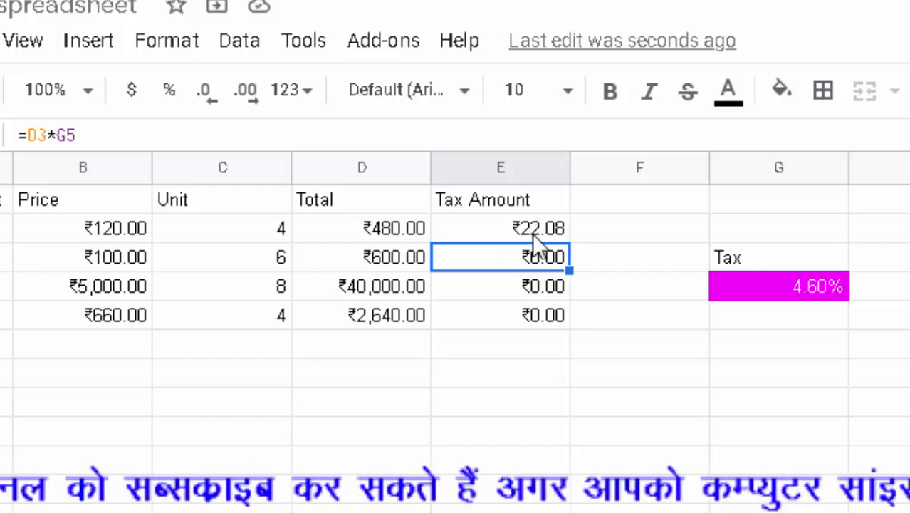
{"action": "left_click", "coordinate": [529, 228]}
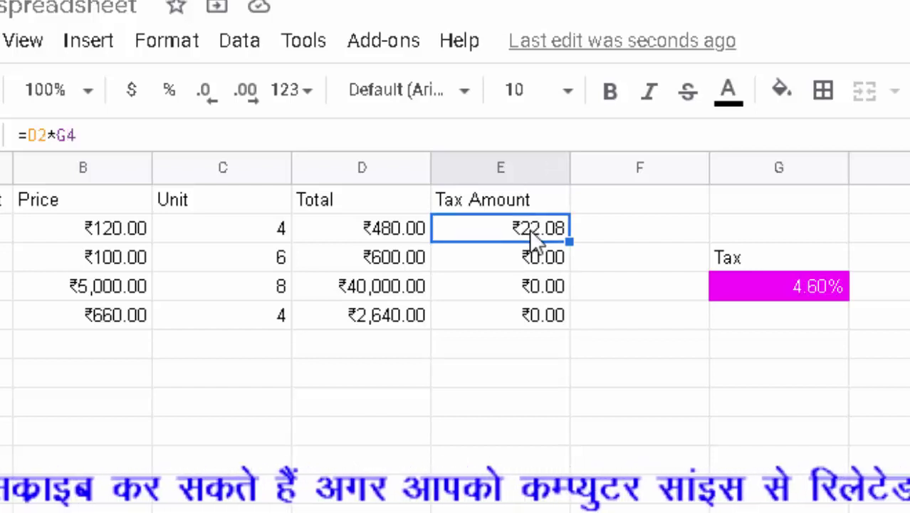
{"action": "double_click", "coordinate": [529, 228]}
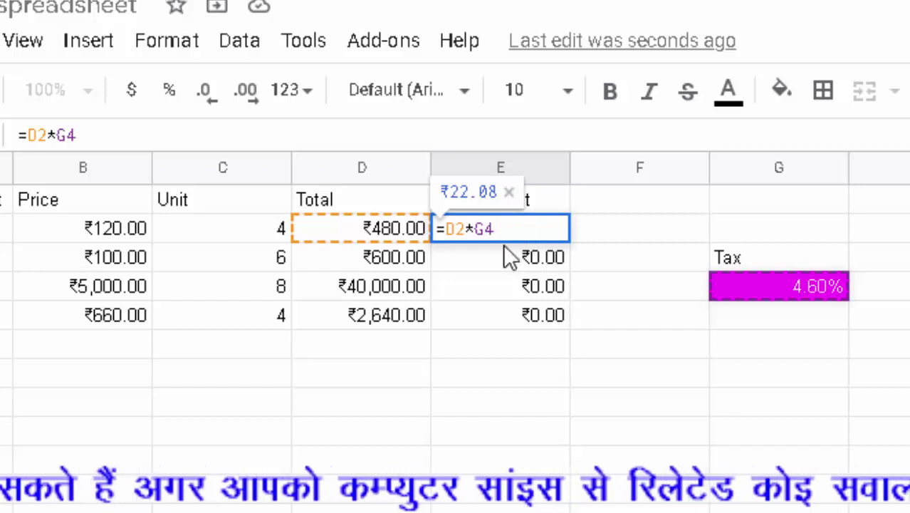
{"action": "left_click", "coordinate": [485, 229]}
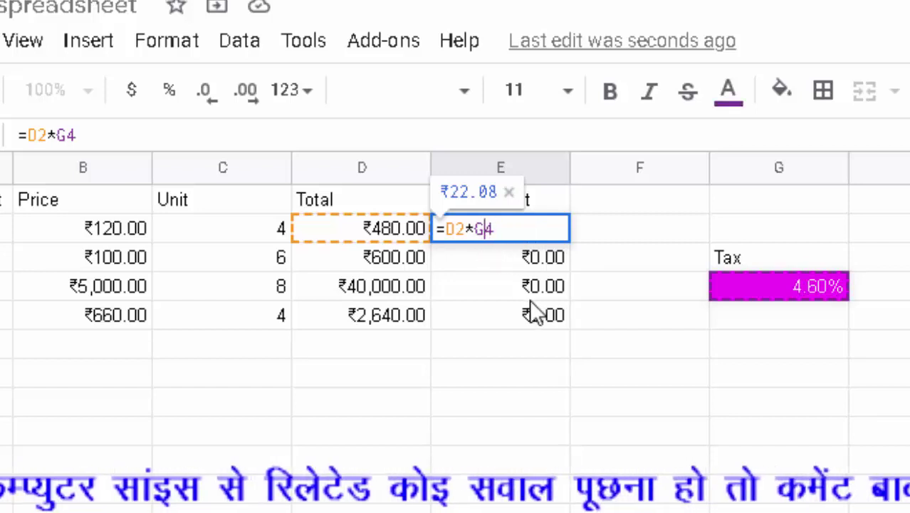
{"action": "type", "text": "$"}
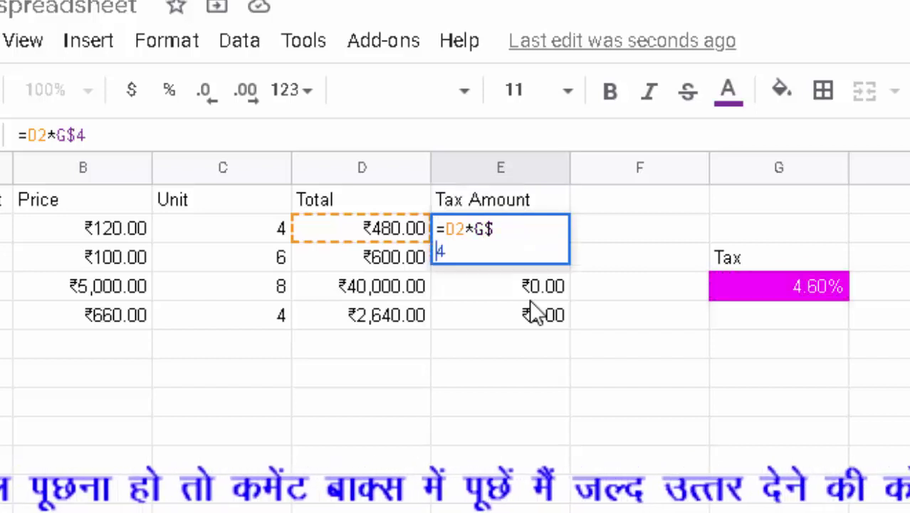
{"action": "key", "text": "Return"}
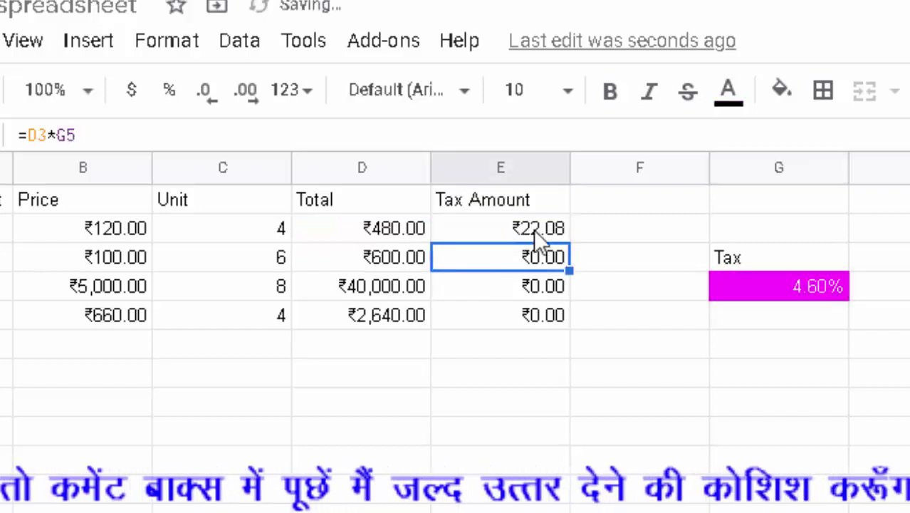
Step: Fill =D2*G$4 down to E5, giving ₹27.60, ₹1,840.00 and ₹121.44
{"action": "left_click", "coordinate": [539, 227]}
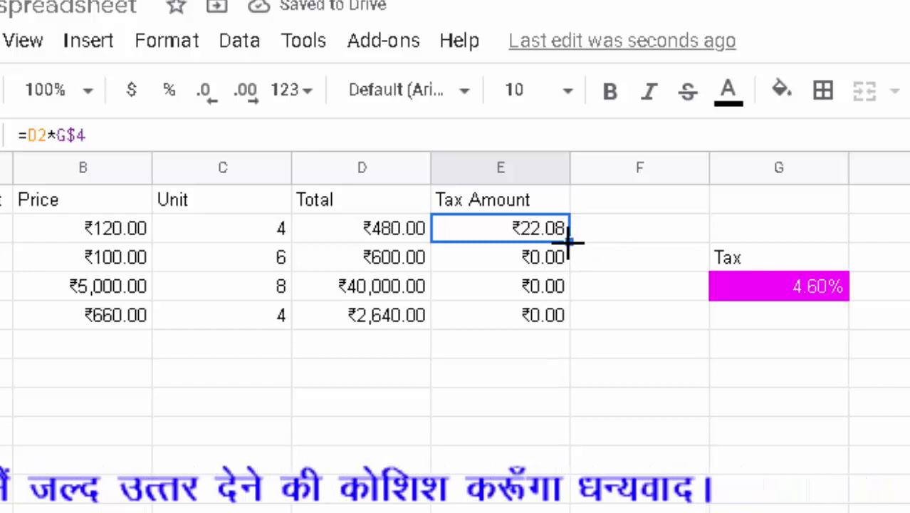
{"action": "left_click_drag", "start_coordinate": [569, 242], "coordinate": [573, 316]}
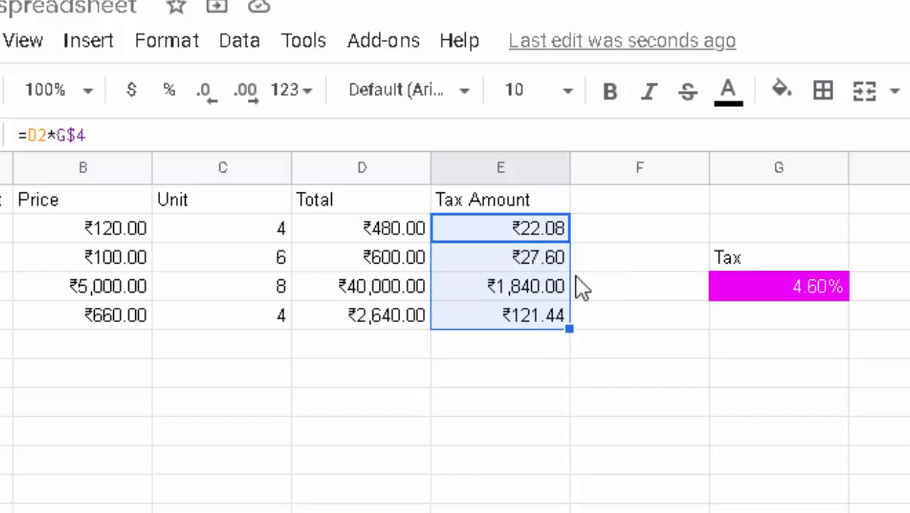
{"action": "left_click", "coordinate": [549, 229]}
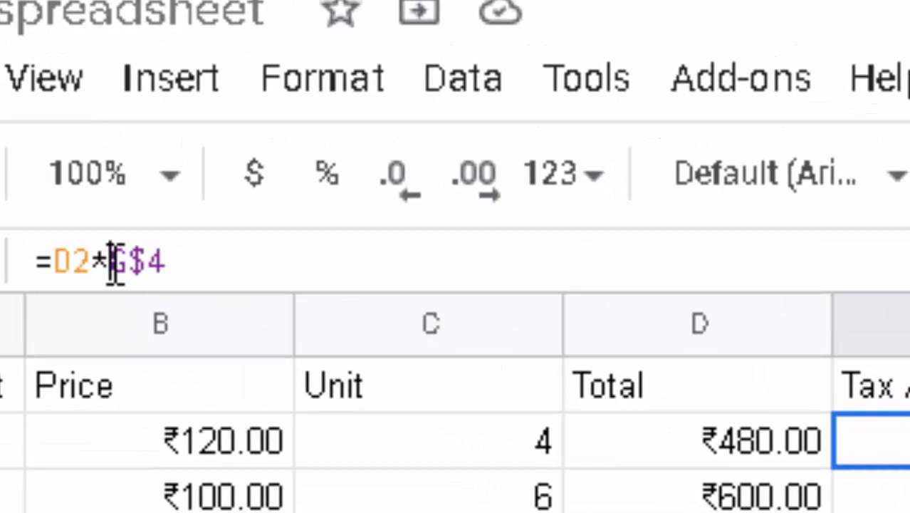
{"action": "left_click_drag", "start_coordinate": [110, 263], "coordinate": [172, 277]}
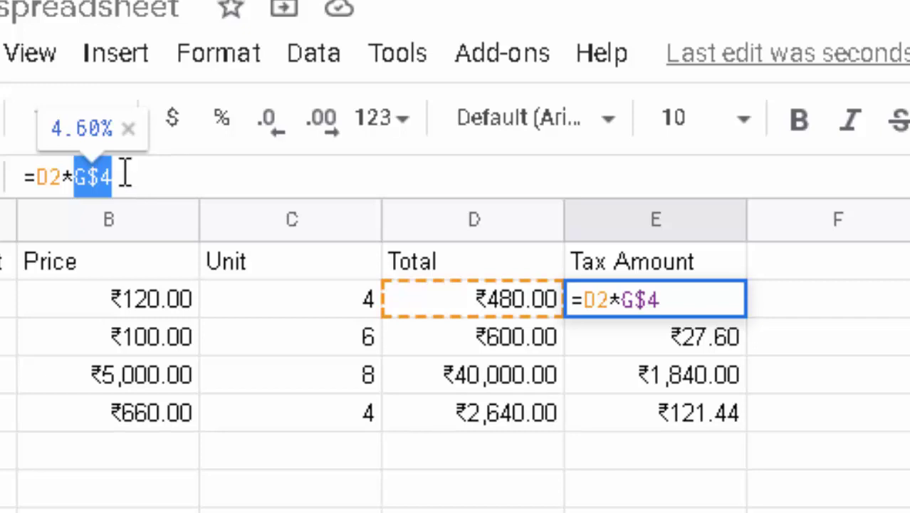
{"action": "left_click", "coordinate": [628, 299]}
{"action": "type", "text": "$"}
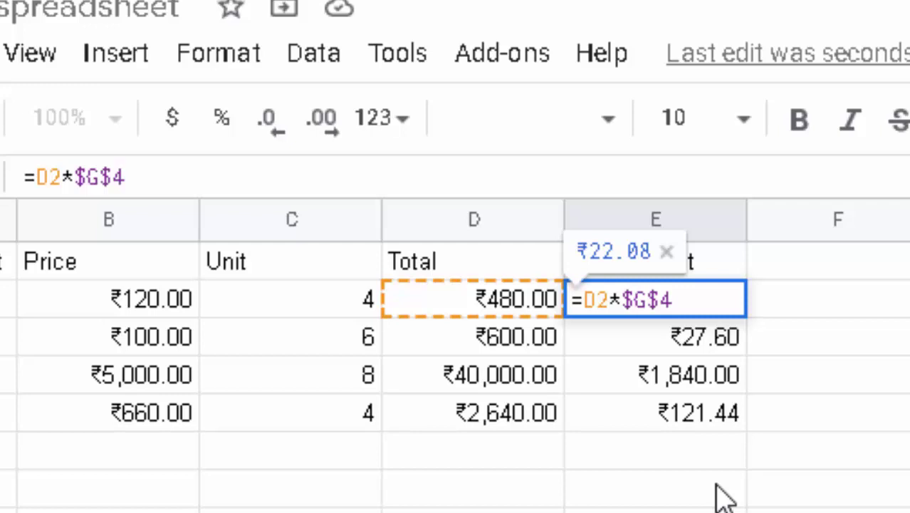
{"action": "key", "text": "BackSpace"}
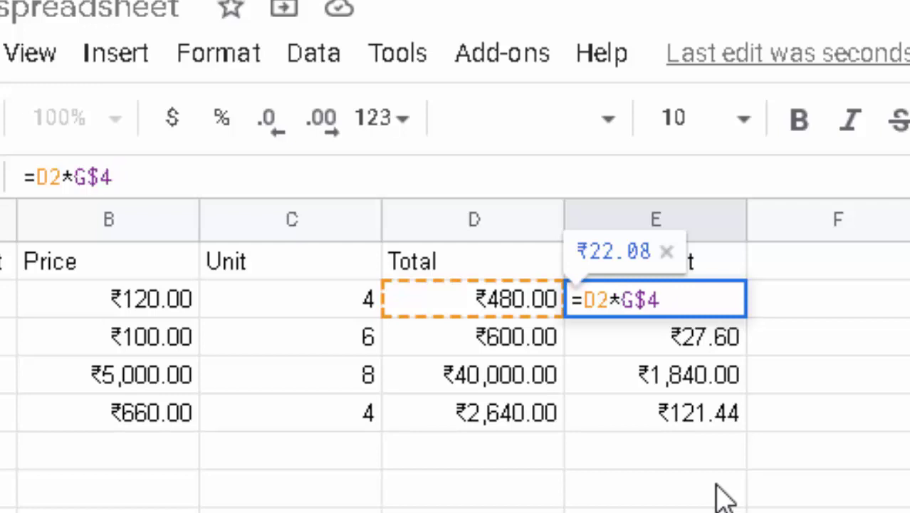
{"action": "key", "text": "Return"}
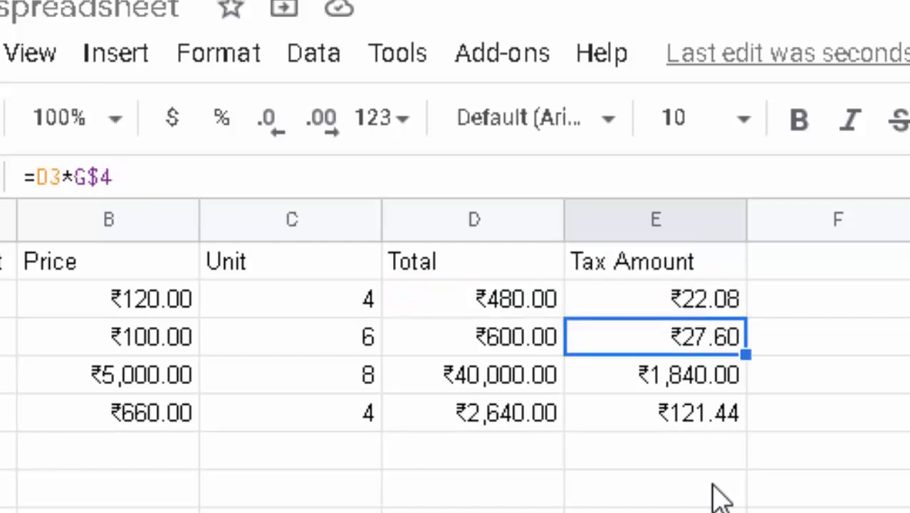
{"action": "left_click", "coordinate": [673, 301]}
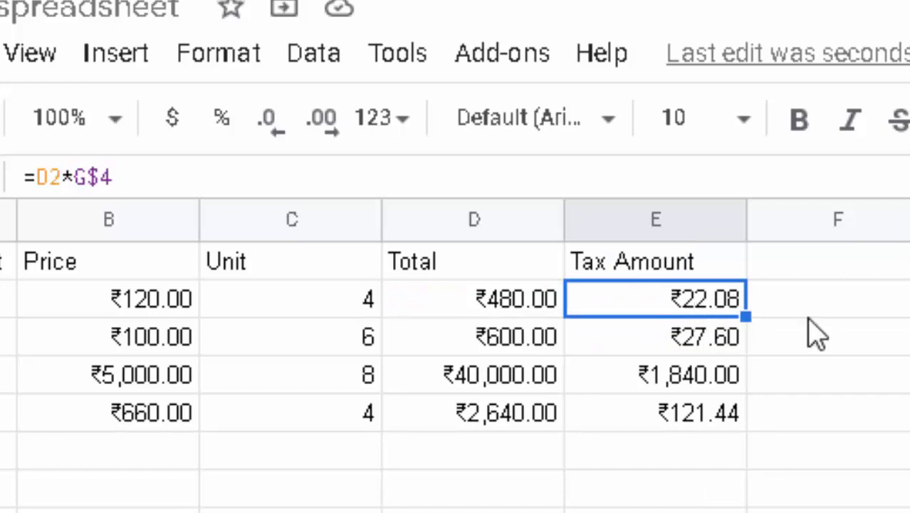
{"action": "left_click_drag", "start_coordinate": [745, 315], "coordinate": [750, 421]}
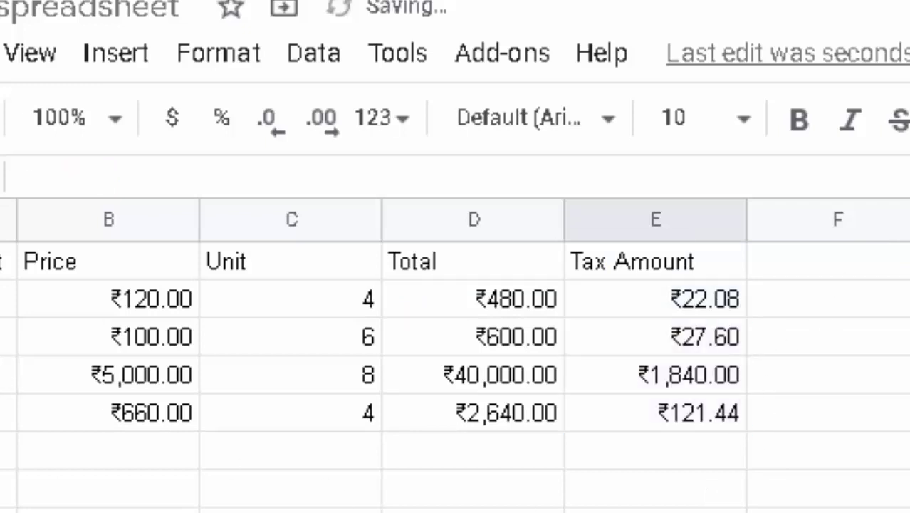
{"action": "mouse_move", "coordinate": [5, 261]}
{"action": "left_mouse_down"}
{"action": "mouse_move", "coordinate": [363, 292]}
{"action": "mouse_move", "coordinate": [642, 280]}
{"action": "left_mouse_up"}
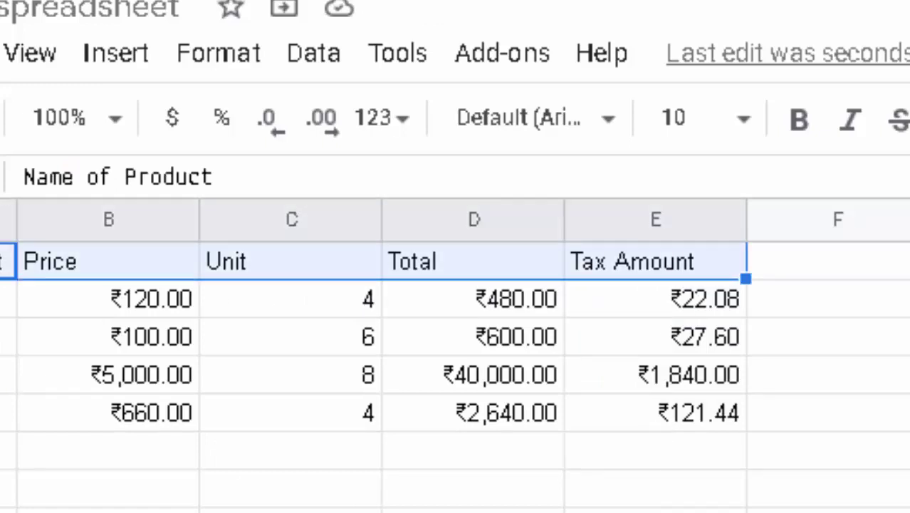
{"action": "left_click", "coordinate": [655, 509]}
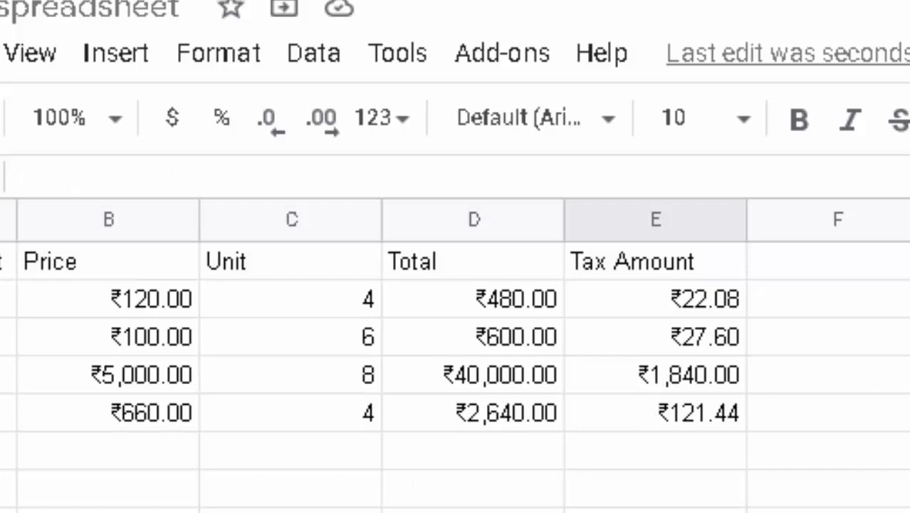